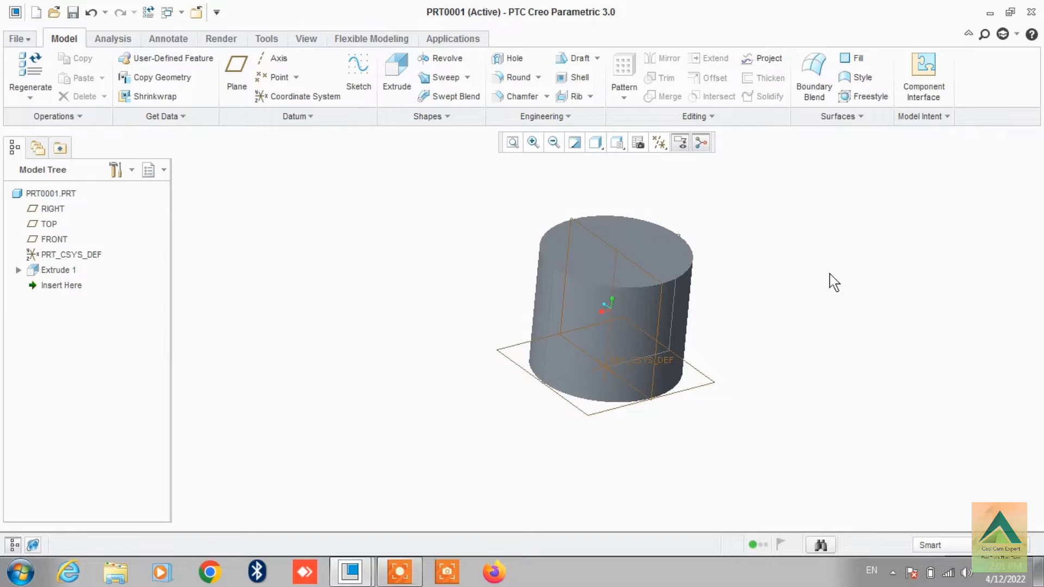
Create a datum plane offset 100 from the RIGHT plane, in front of the cylinder
left_click(828, 273)
left_click(237, 73)
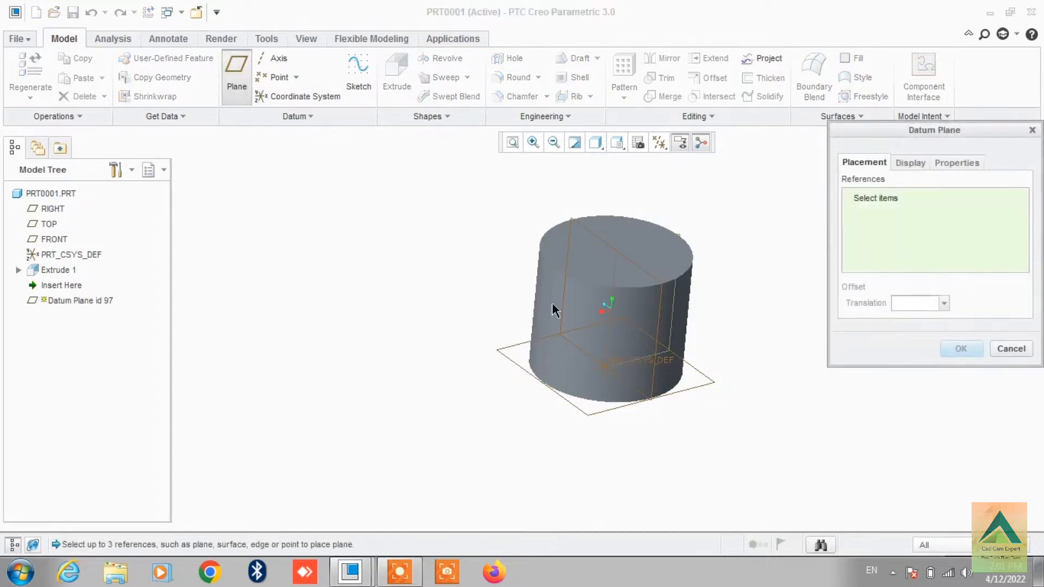
scroll(508, 216, "down", 4)
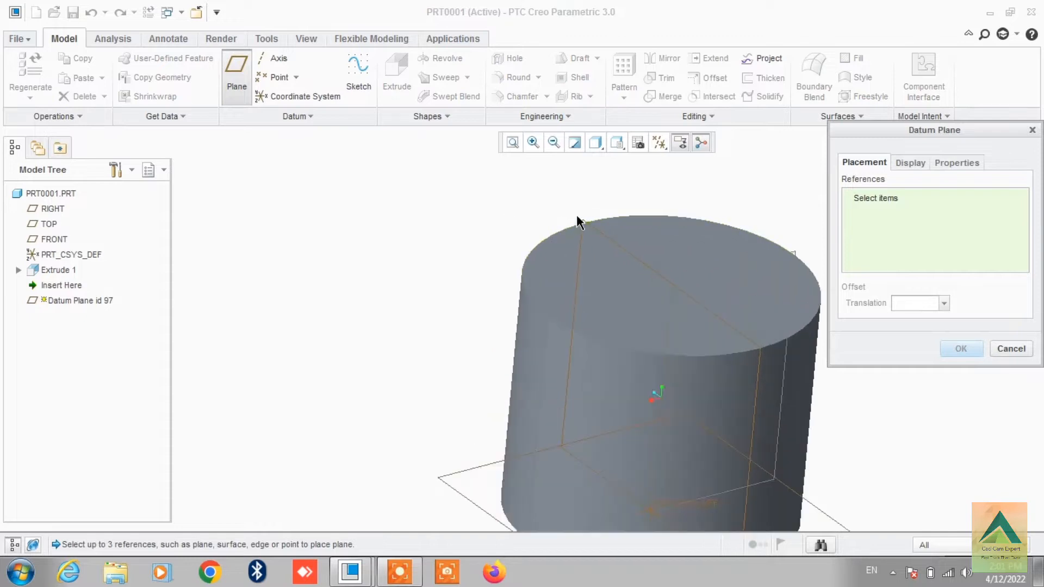
scroll(581, 216, "down", 5)
left_click(593, 248)
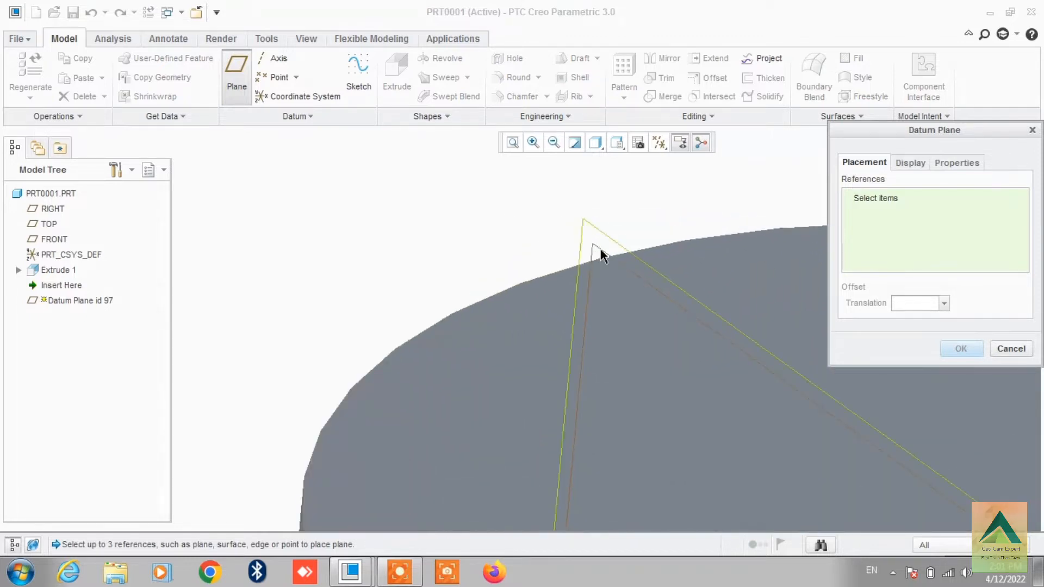
scroll(543, 234, "up", 5)
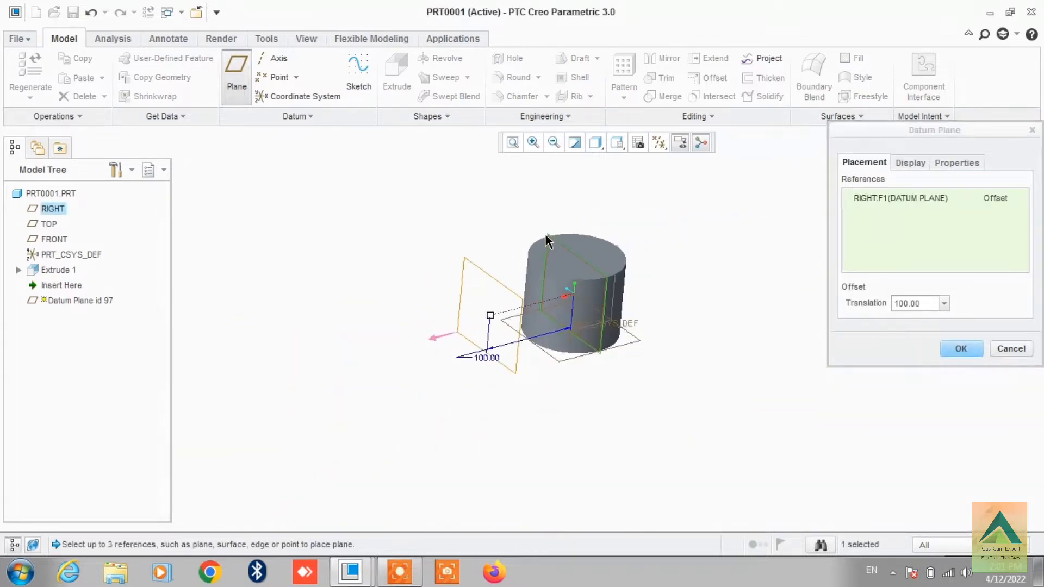
left_click(927, 305)
double_click(899, 302)
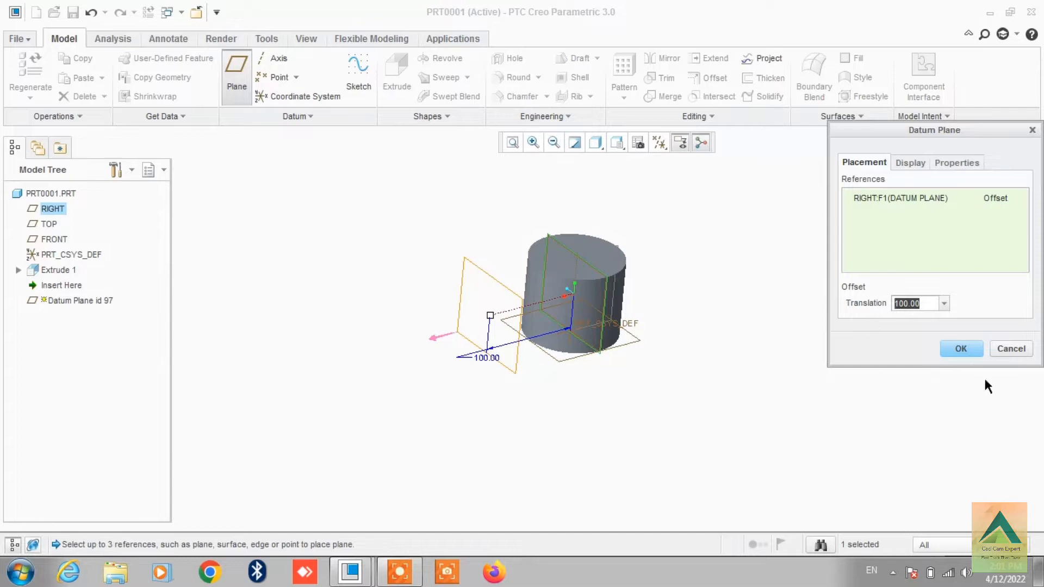
left_click(955, 348)
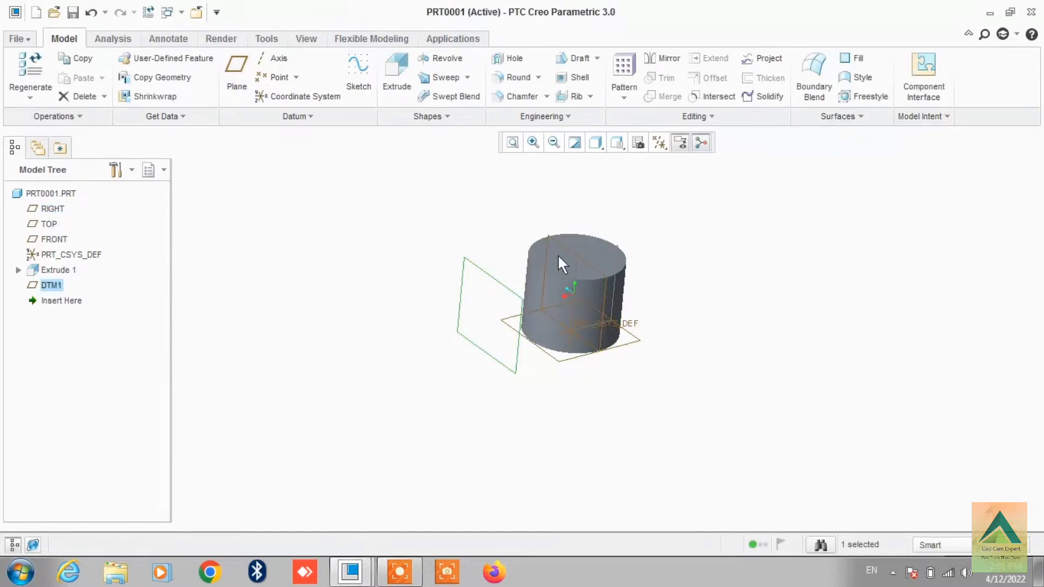
Sketch a center rectangle on the new offset plane, centred on the cylinder's midpoint, and finish the sketch
left_click(359, 81)
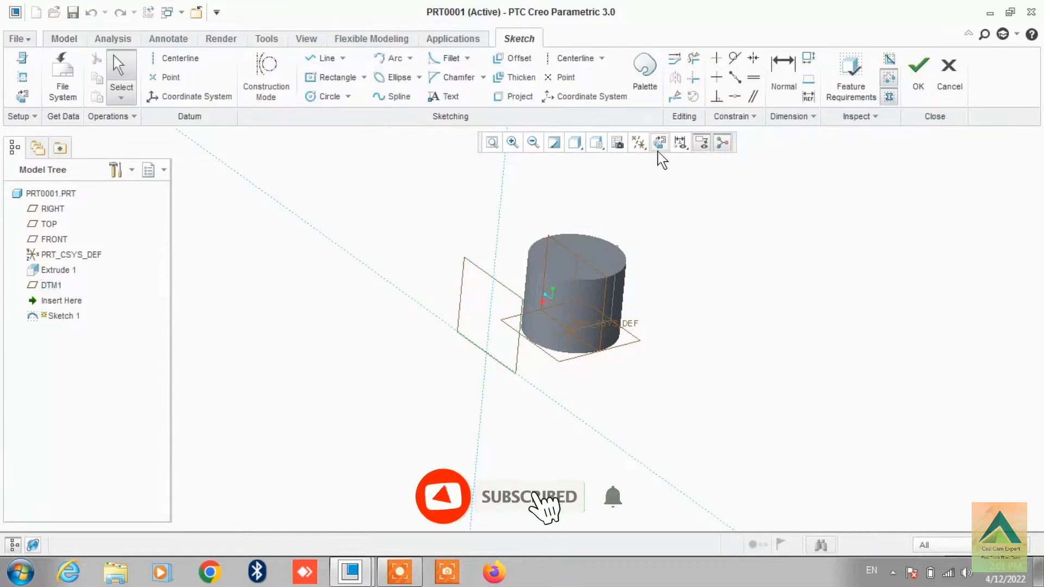
left_click(659, 142)
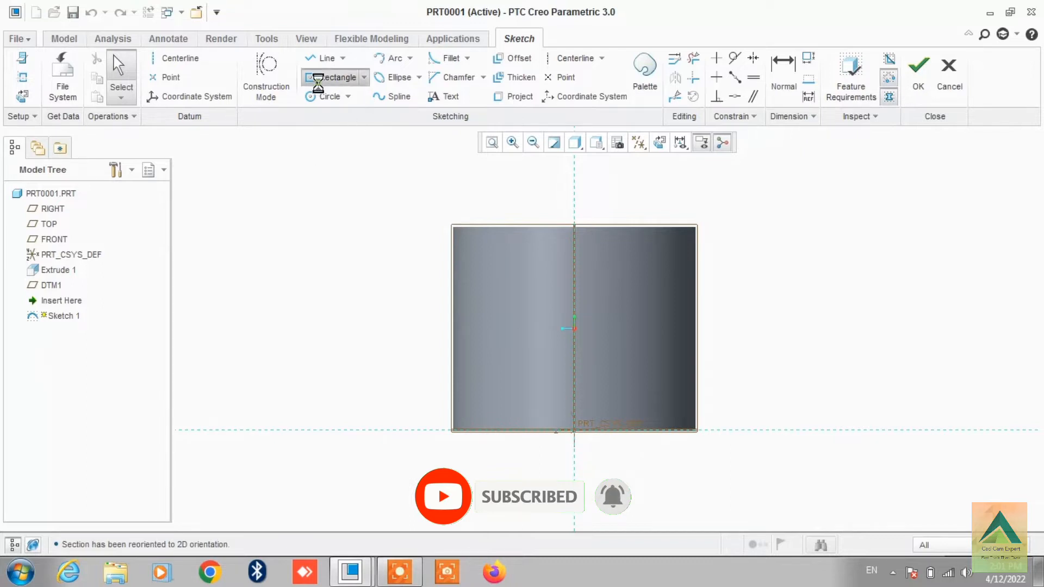
left_click(325, 77)
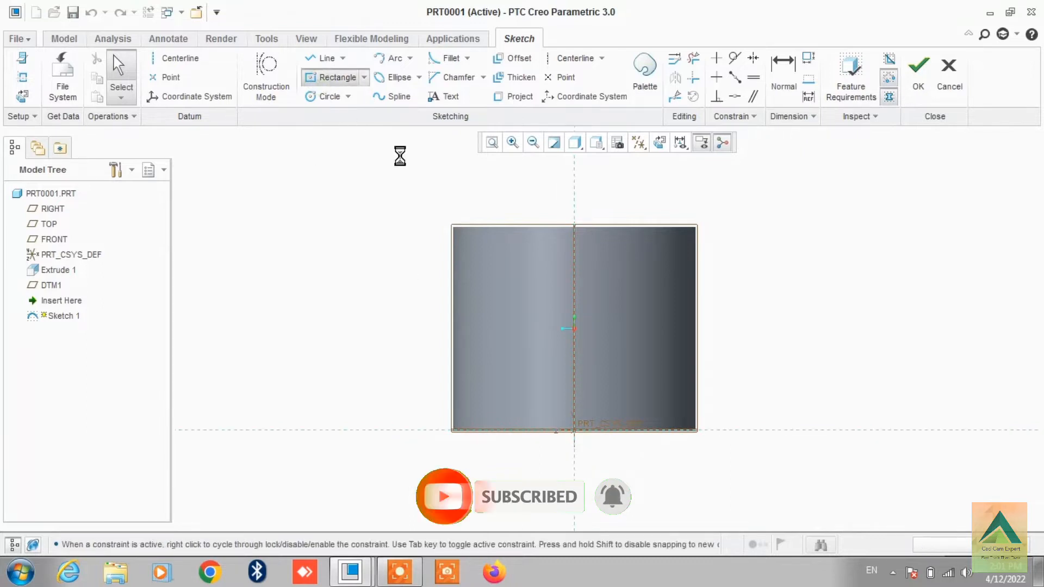
left_click(573, 327)
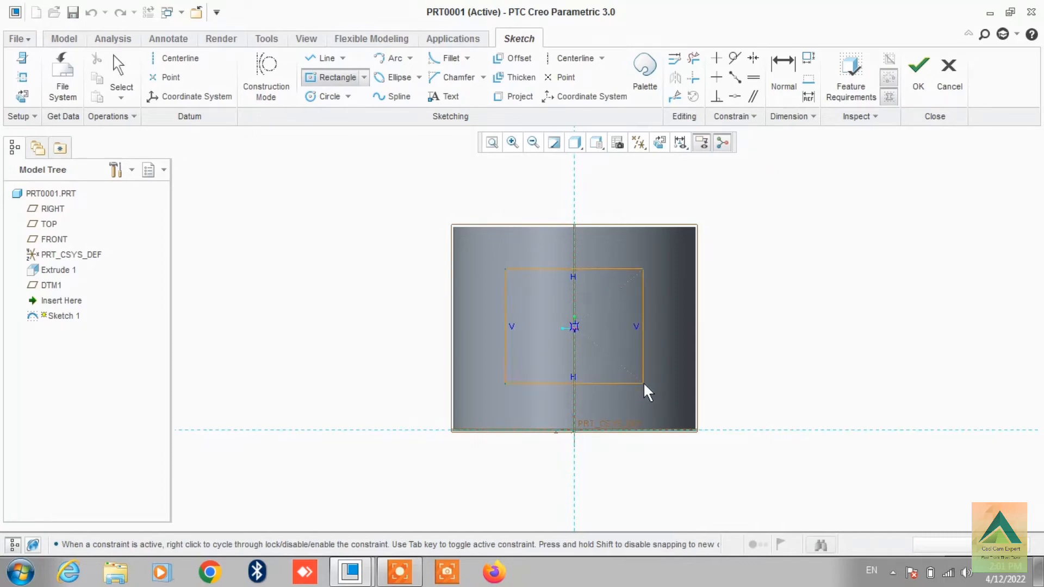
left_click(644, 383)
scroll(806, 421, "down", 1)
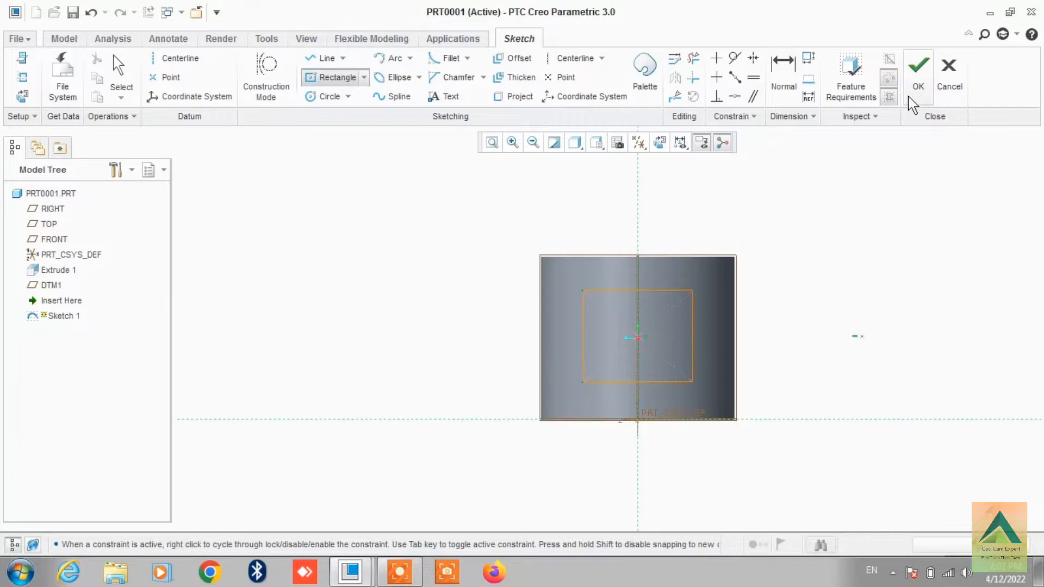
left_click(918, 69)
Turn off the display of datum planes so only the solid and the rectangle sketch show
middle_click_drag(848, 329, 850, 340)
scroll(651, 312, "down", 2)
scroll(566, 350, "up", 2)
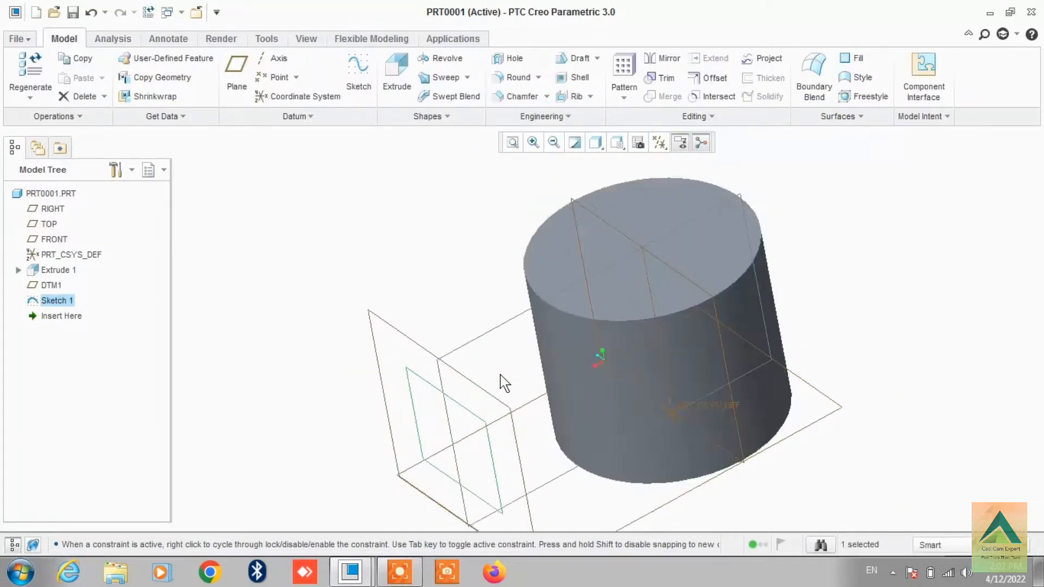
left_click(659, 142)
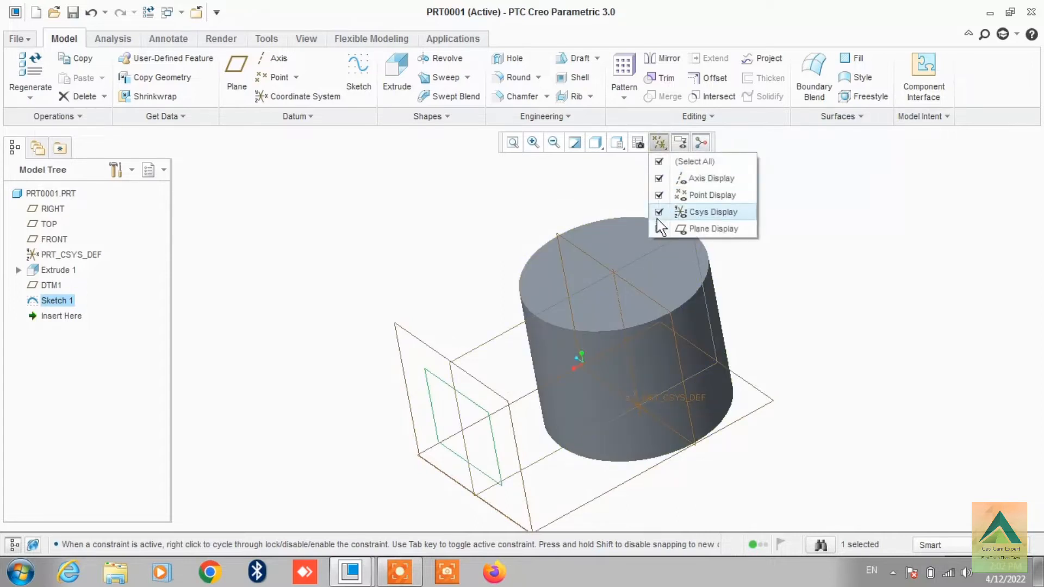
left_click(657, 228)
middle_click_drag(882, 354, 876, 356)
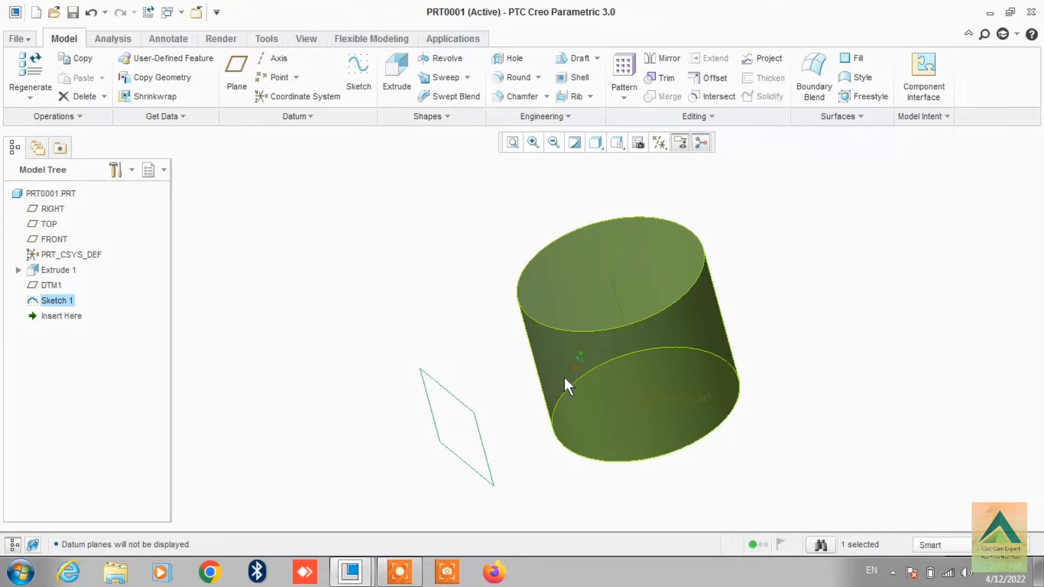
Set up a projected curve using the rectangle sketch and the cylinder's side surface facing it
left_click(761, 64)
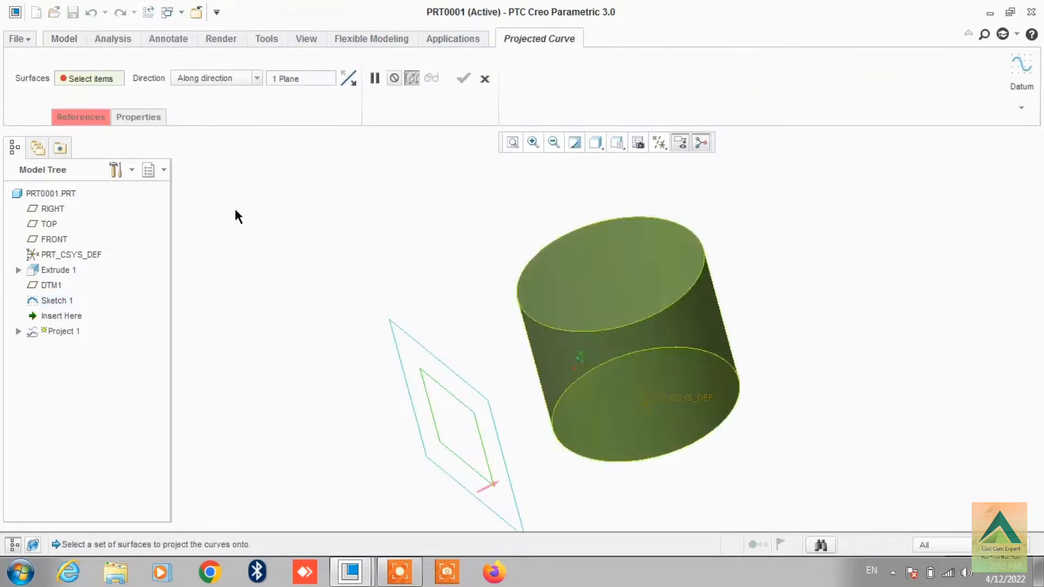
left_click(91, 117)
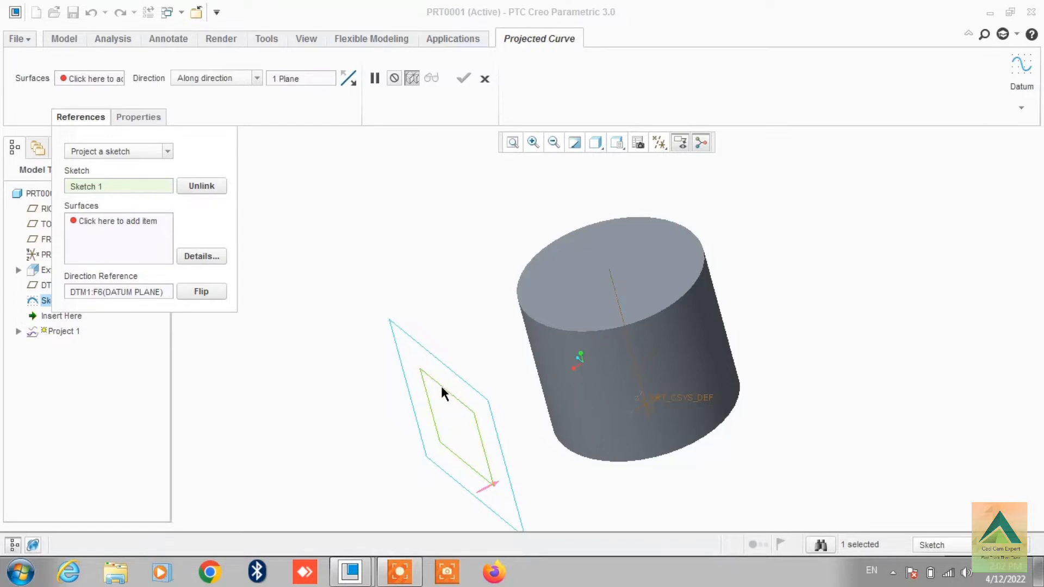
left_click(117, 225)
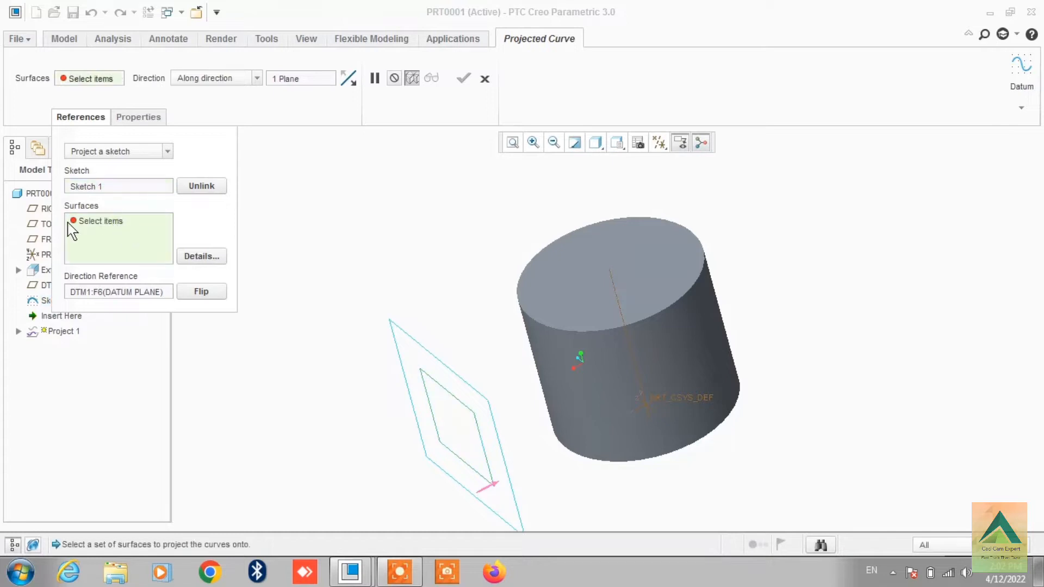
left_click(553, 400)
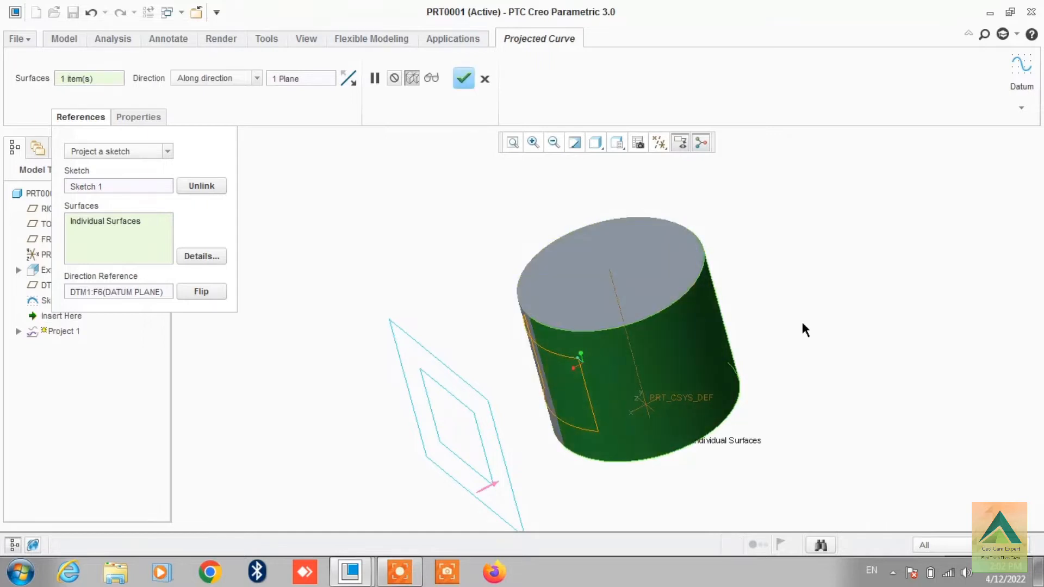
middle_click_drag(801, 321, 861, 295)
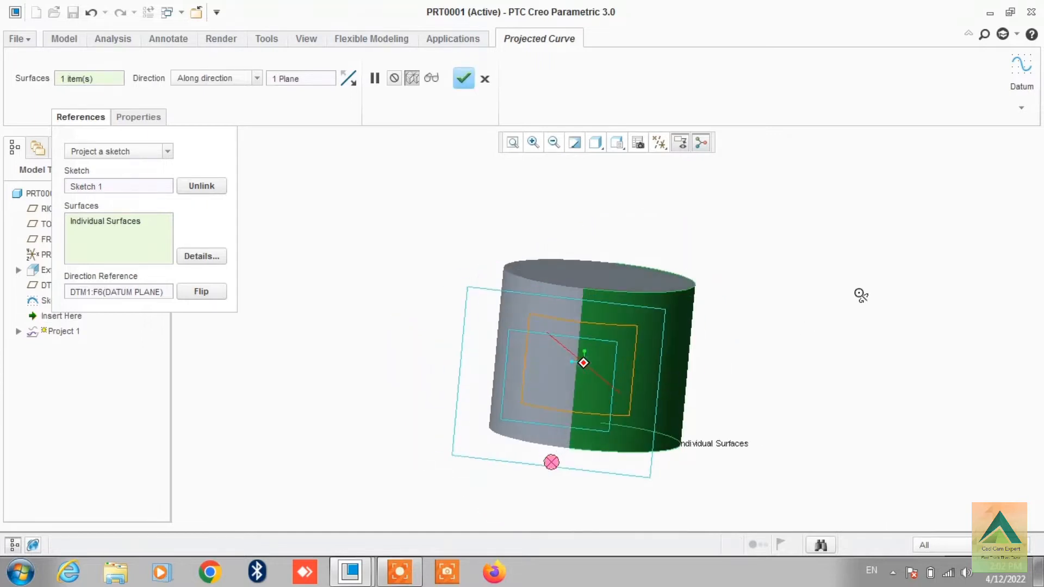
scroll(497, 418, "down", 4)
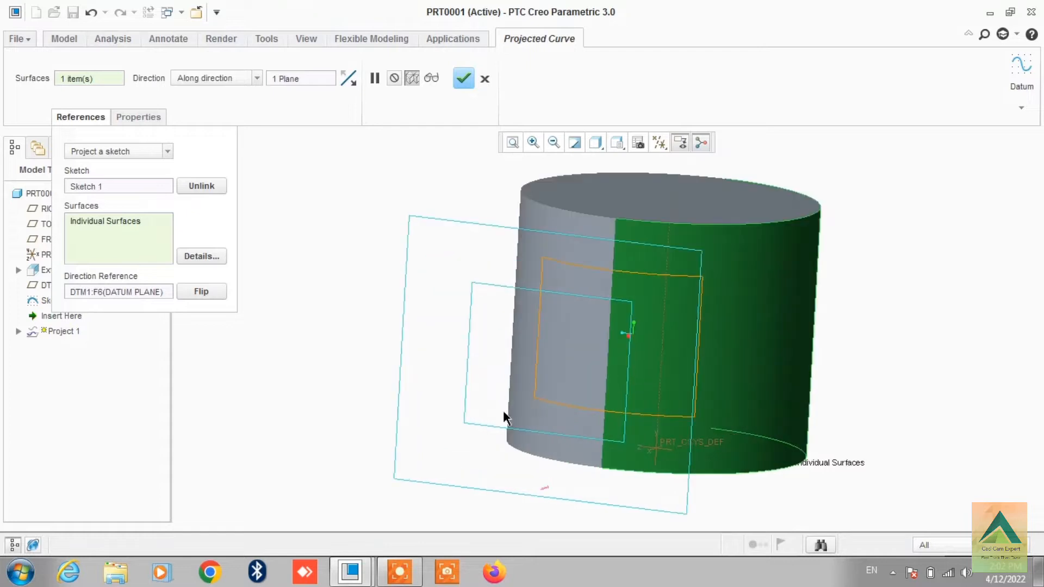
middle_click_drag(534, 371, 521, 361)
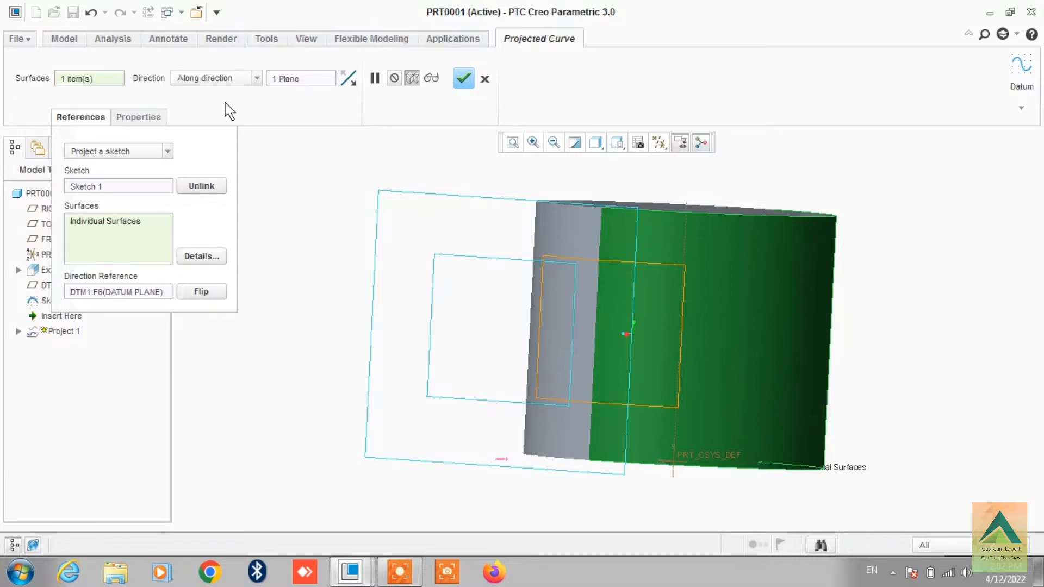
Keep the projection direction as Along direction and complete the projected curve on the cylinder
left_click(253, 78)
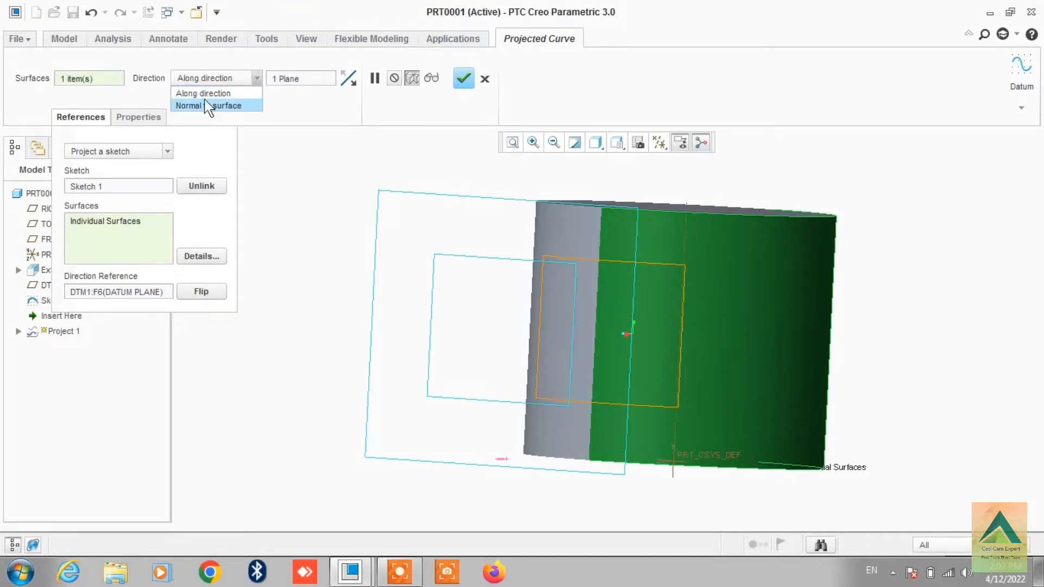
left_click(190, 93)
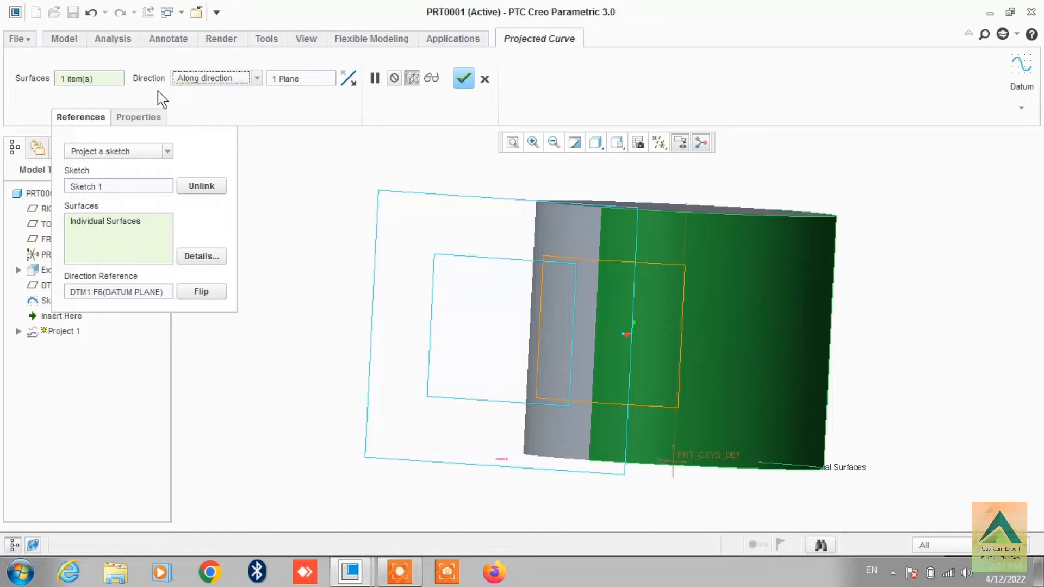
left_click(463, 79)
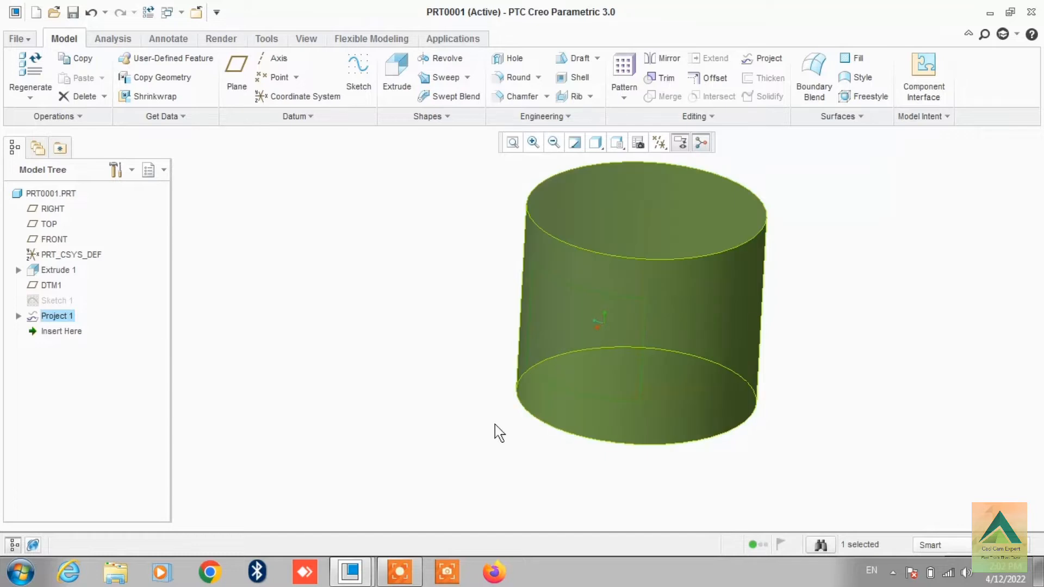
left_click(334, 326)
middle_click_drag(345, 387, 363, 375)
scroll(349, 386, "down", 1)
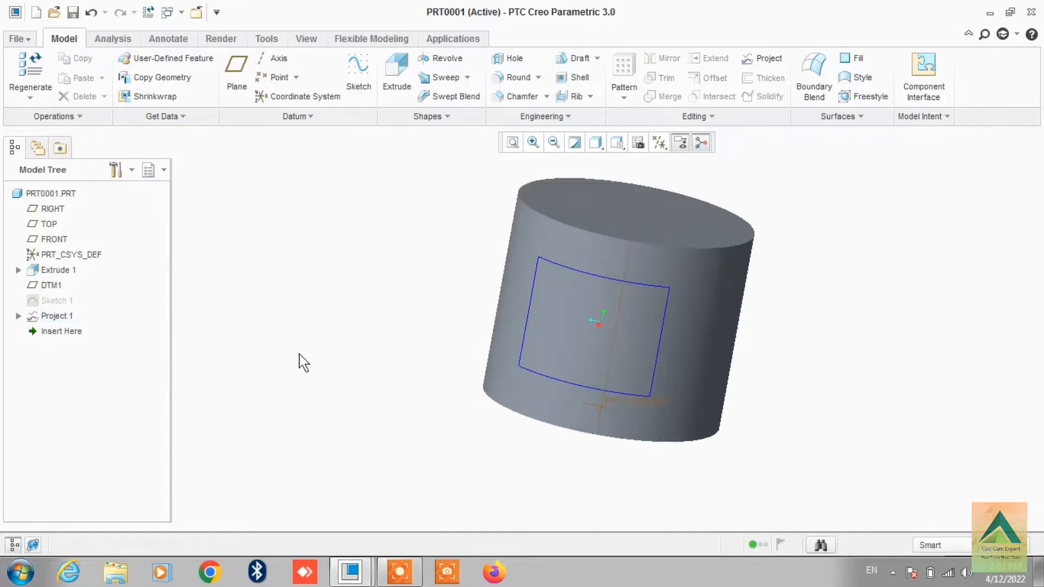
Redefine the projected curve on the cylinder with its direction set to Normal to surface
left_click(63, 315)
right_click(63, 317)
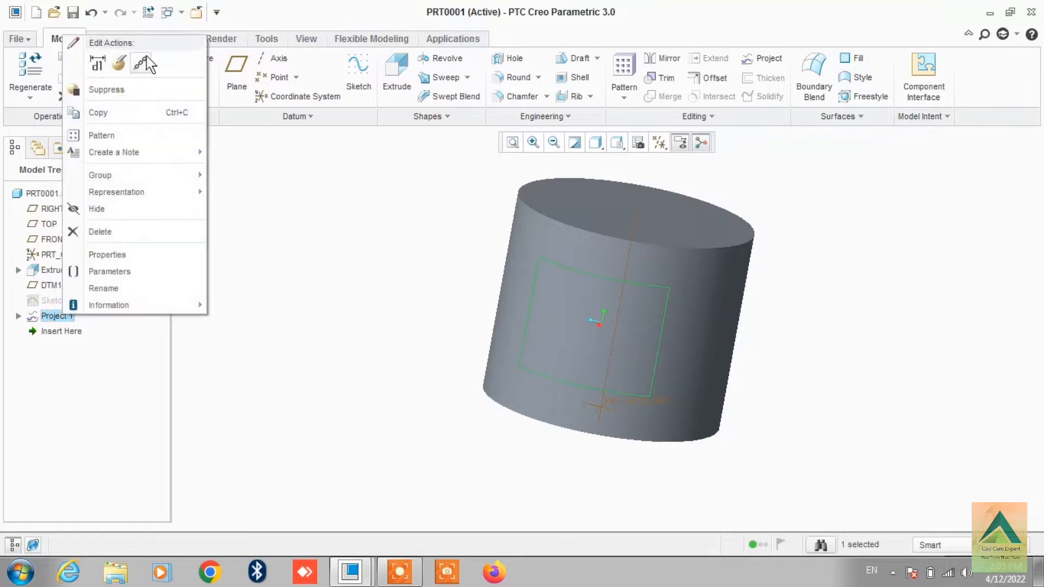
left_click(122, 63)
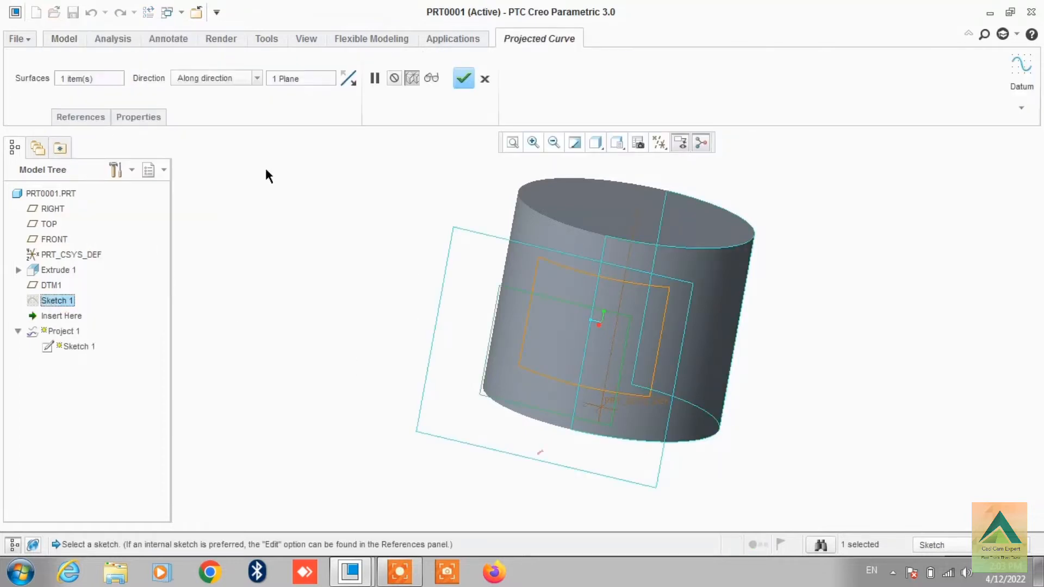
left_click(203, 81)
left_click(215, 105)
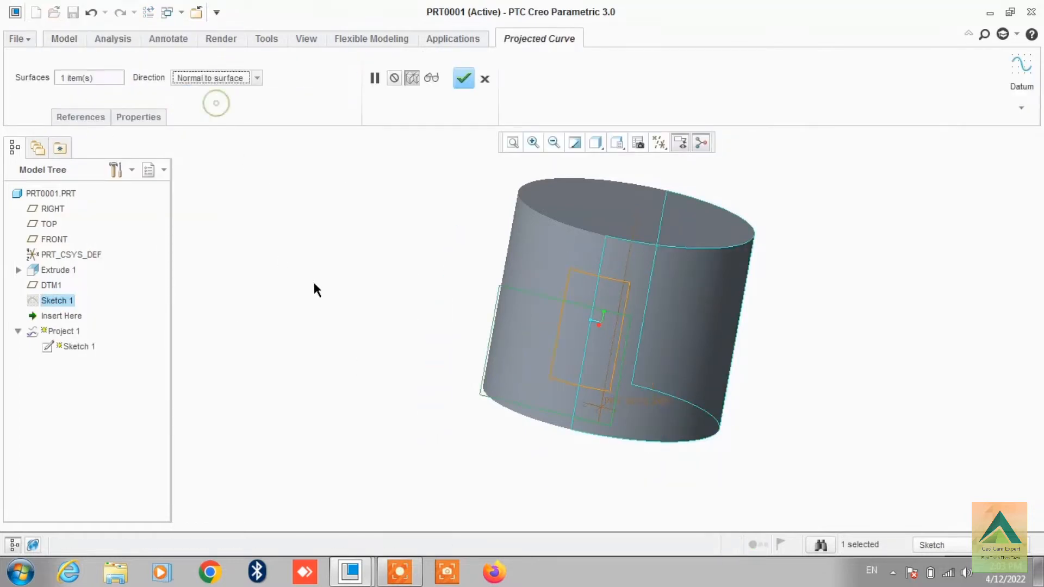
middle_click_drag(331, 305, 297, 307)
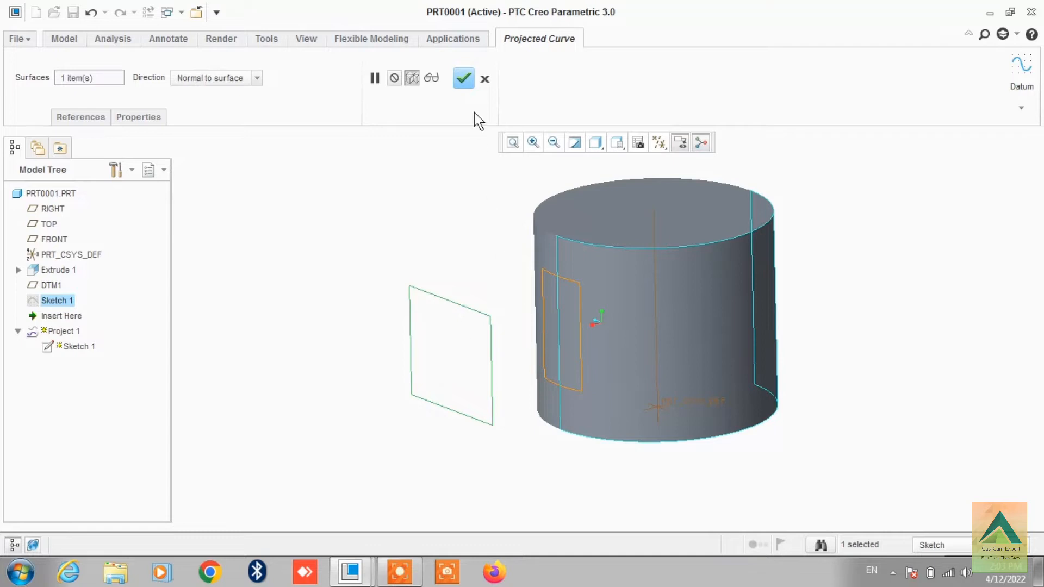
left_click(463, 80)
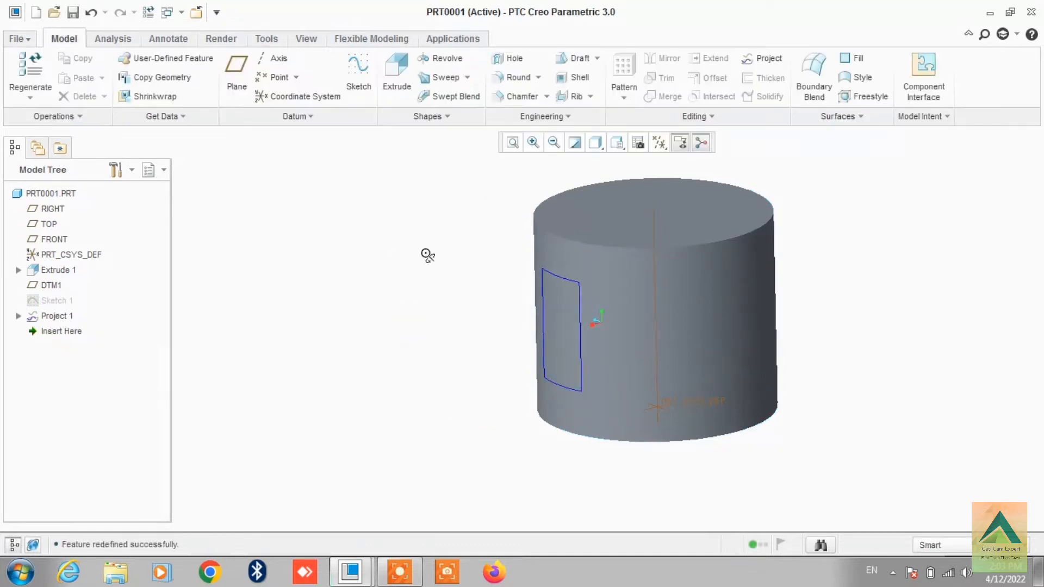
middle_click_drag(426, 253, 440, 266)
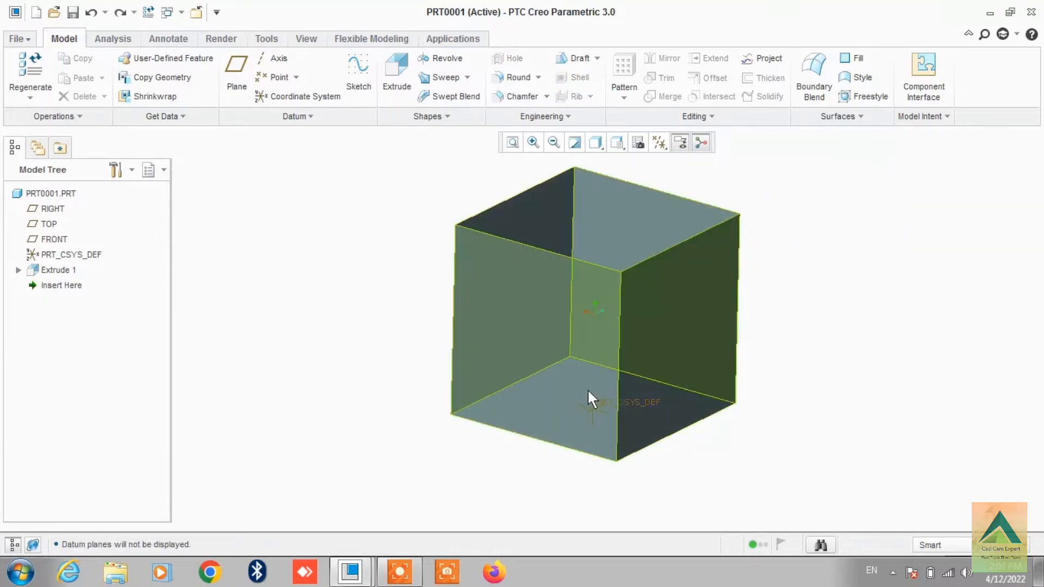
Set up a solid Thicken on the extruded box surface with a thickness of 5, applied to both sides of the surface
middle_click_drag(823, 279, 826, 340)
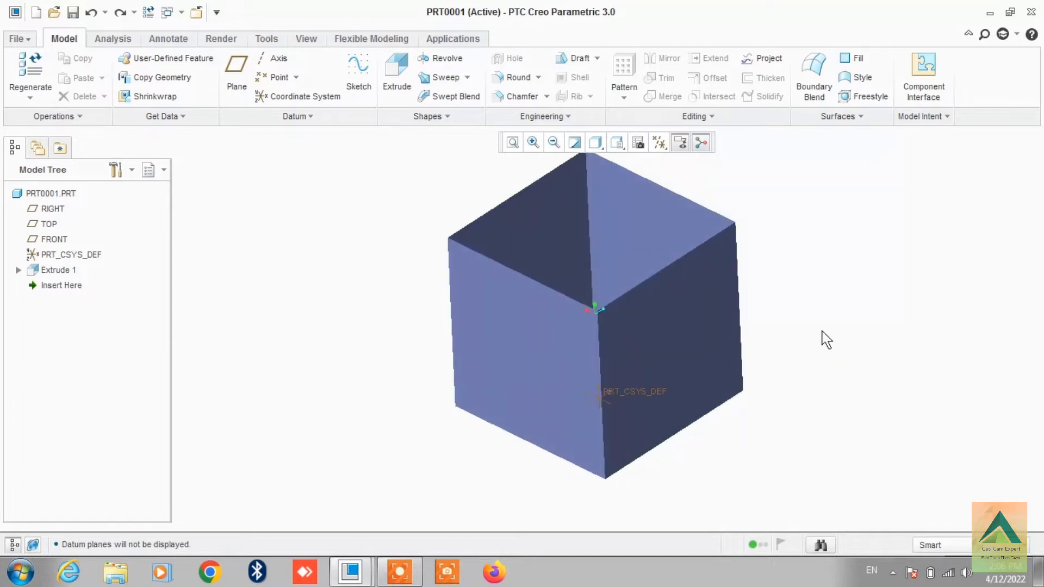
scroll(828, 339, "up", 1)
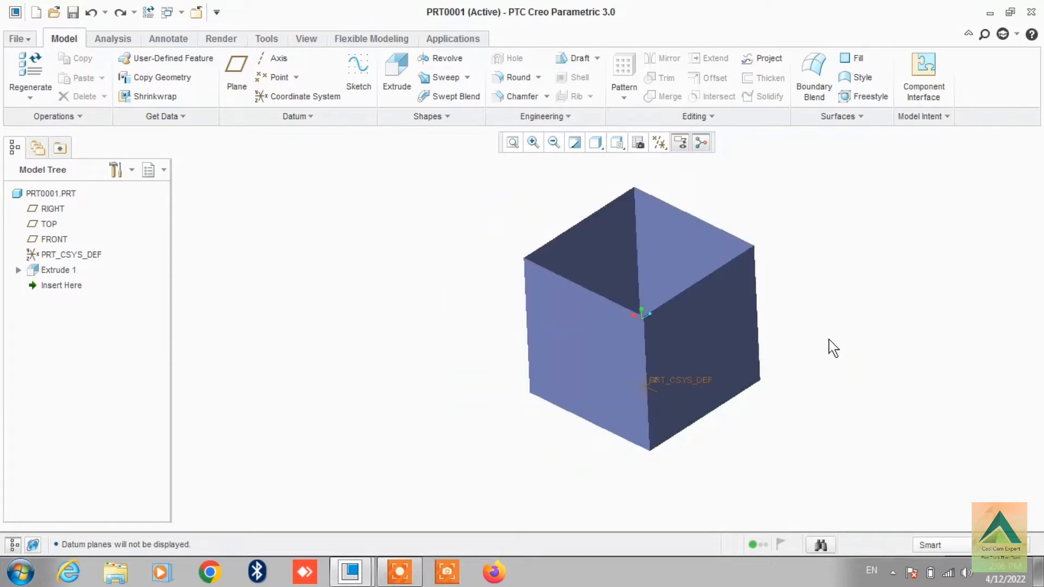
scroll(763, 224, "down", 1)
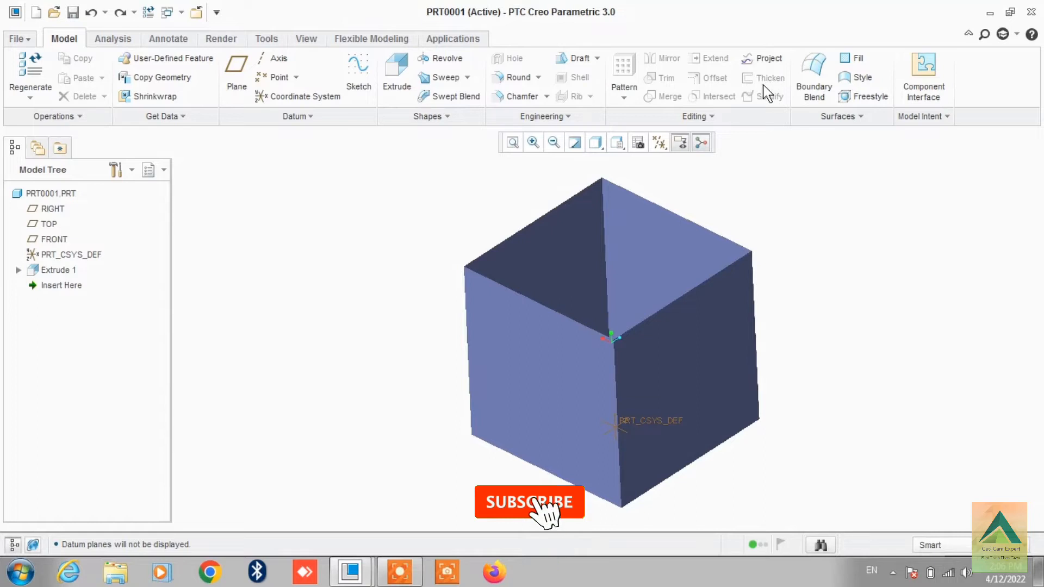
left_click(729, 341)
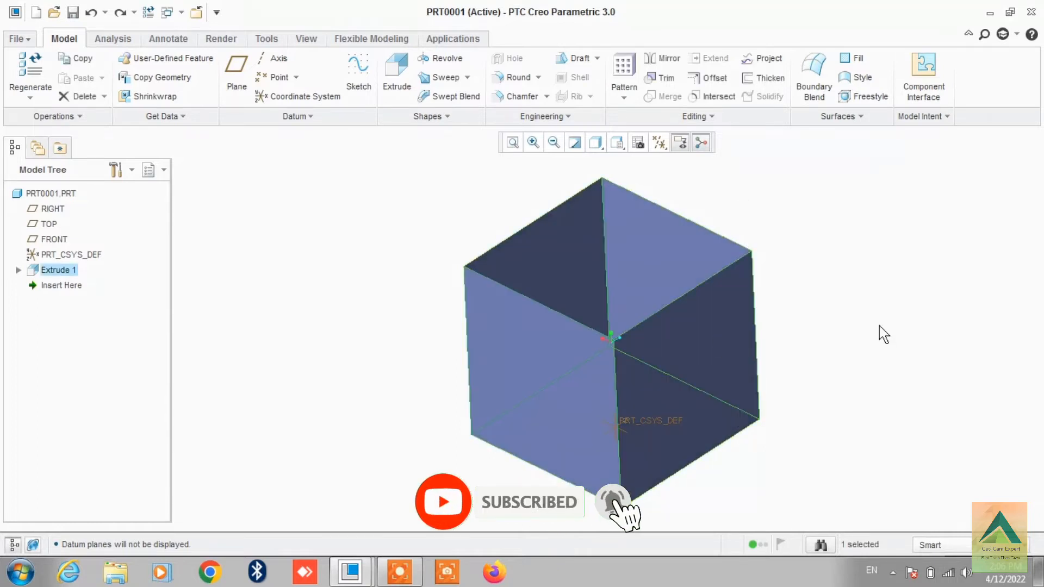
left_click(771, 81)
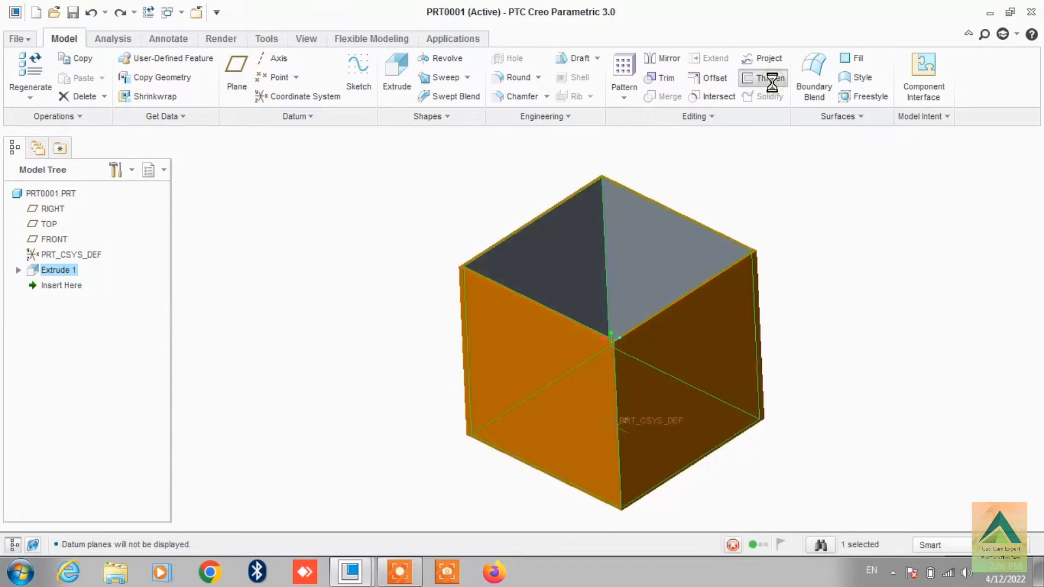
middle_click_drag(579, 309, 447, 285)
double_click(116, 79)
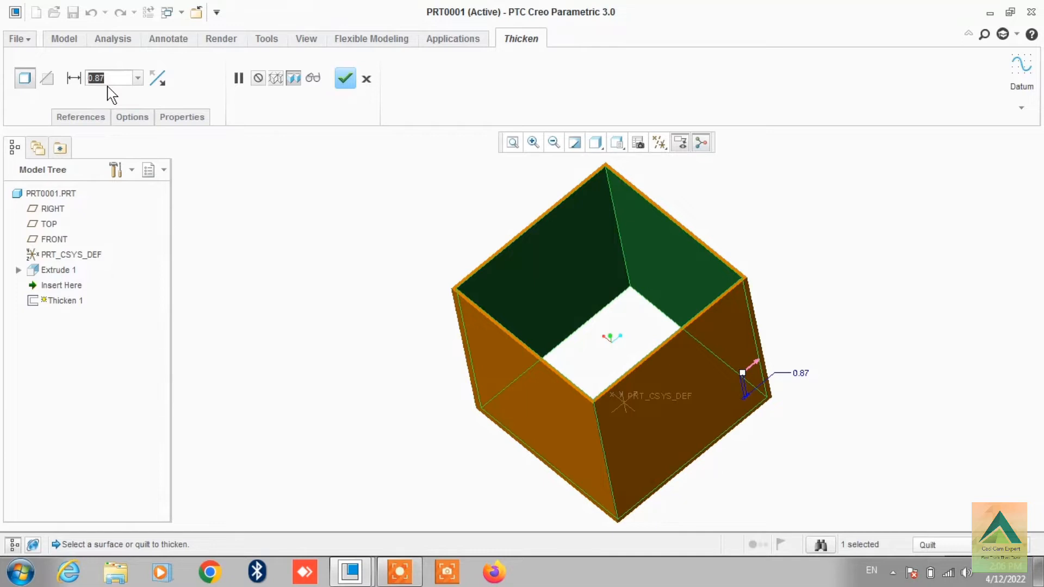
type("5")
key("Return")
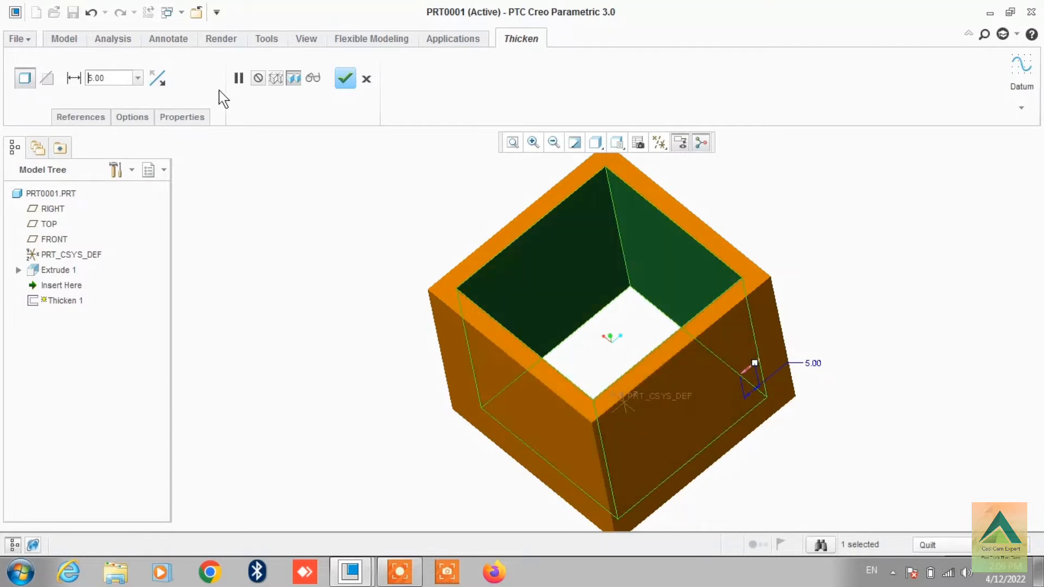
left_click(158, 79)
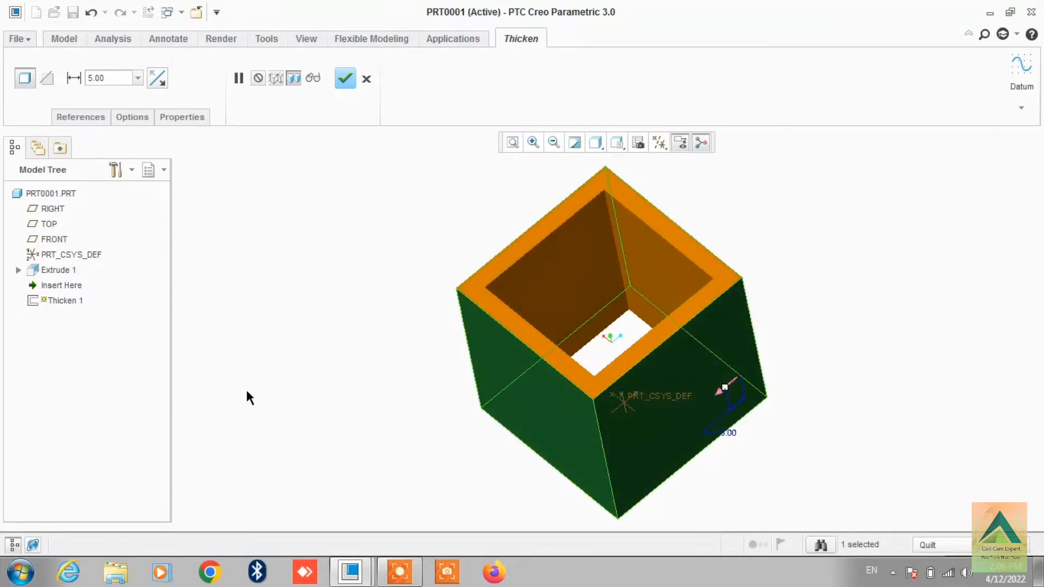
left_click(163, 82)
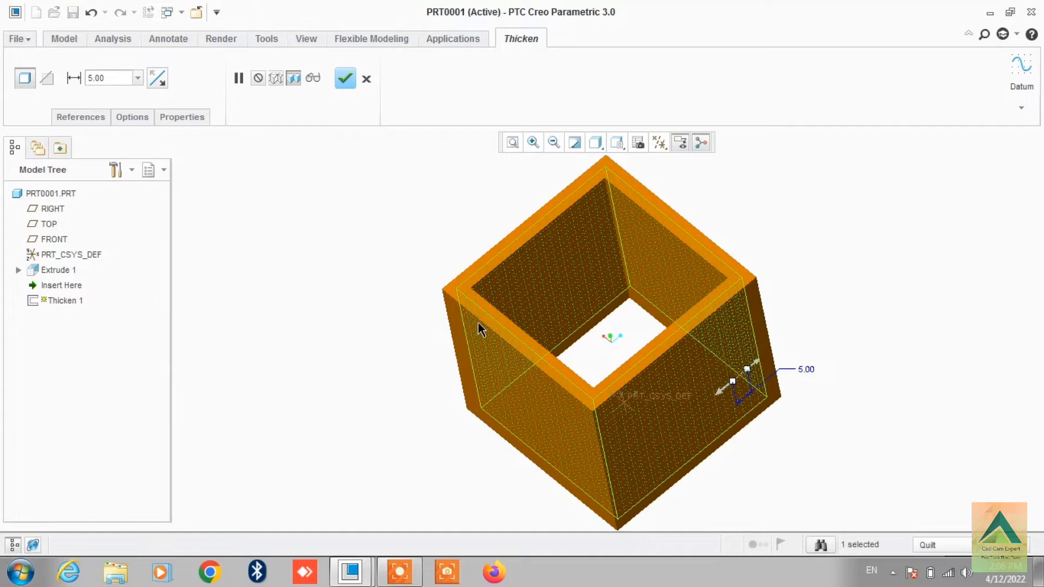
Exclude the box's front-right wall surface from the thickening, keeping Normal to surface, and complete the Thicken feature
left_click(147, 120)
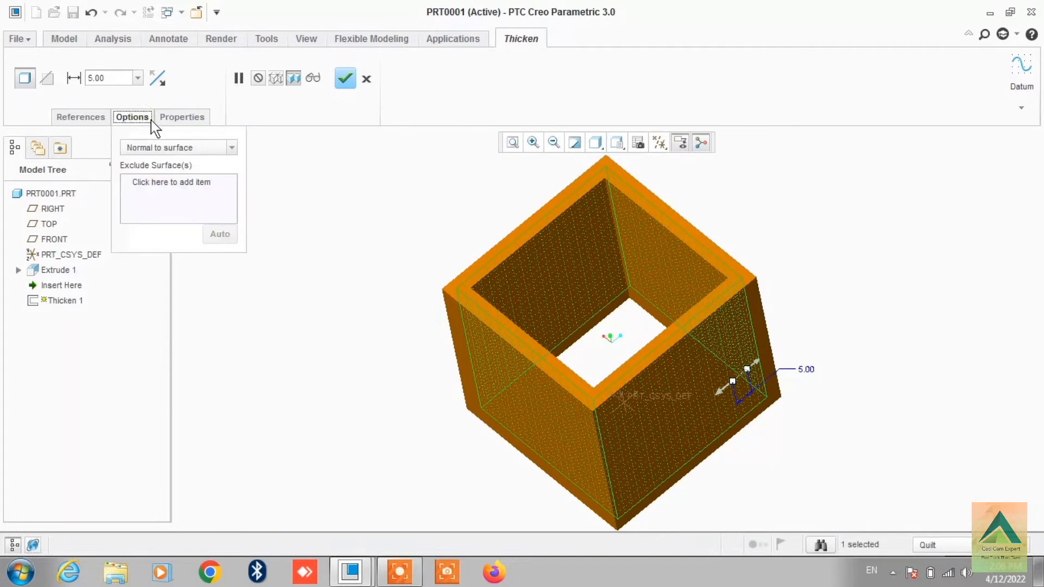
left_click(155, 182)
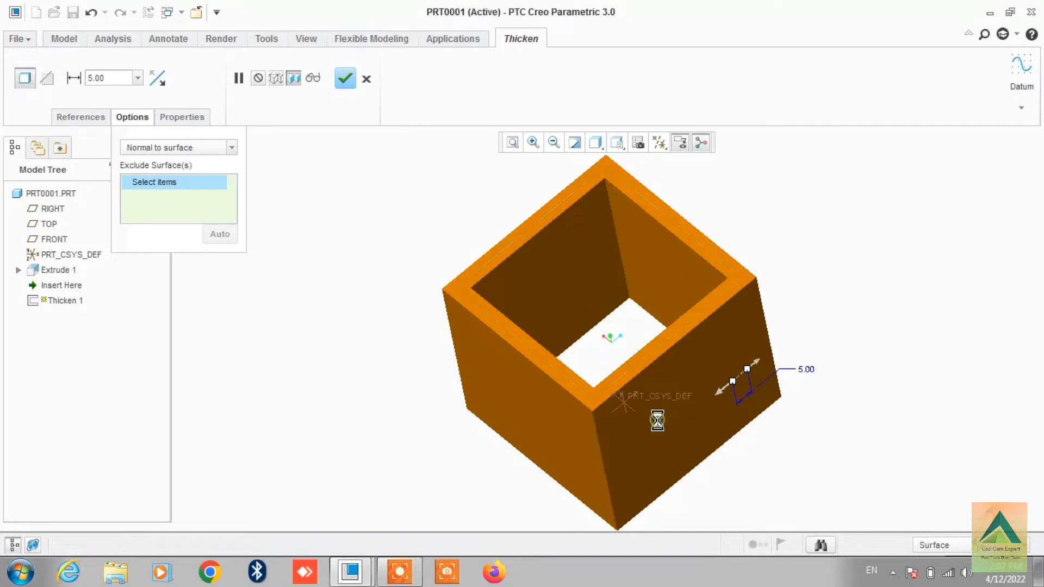
left_click(659, 426)
scroll(524, 310, "down", 3)
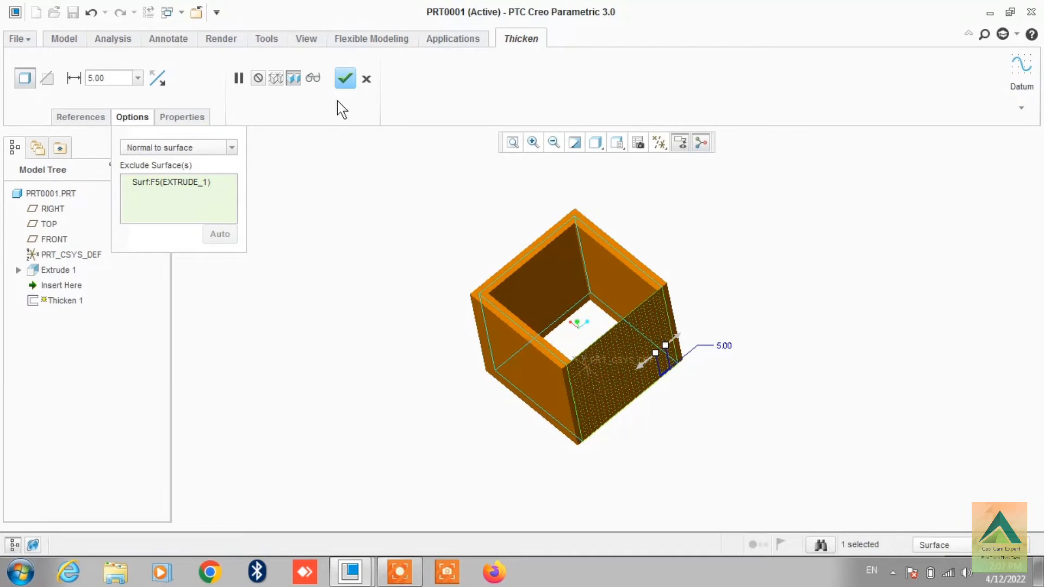
left_click(346, 80)
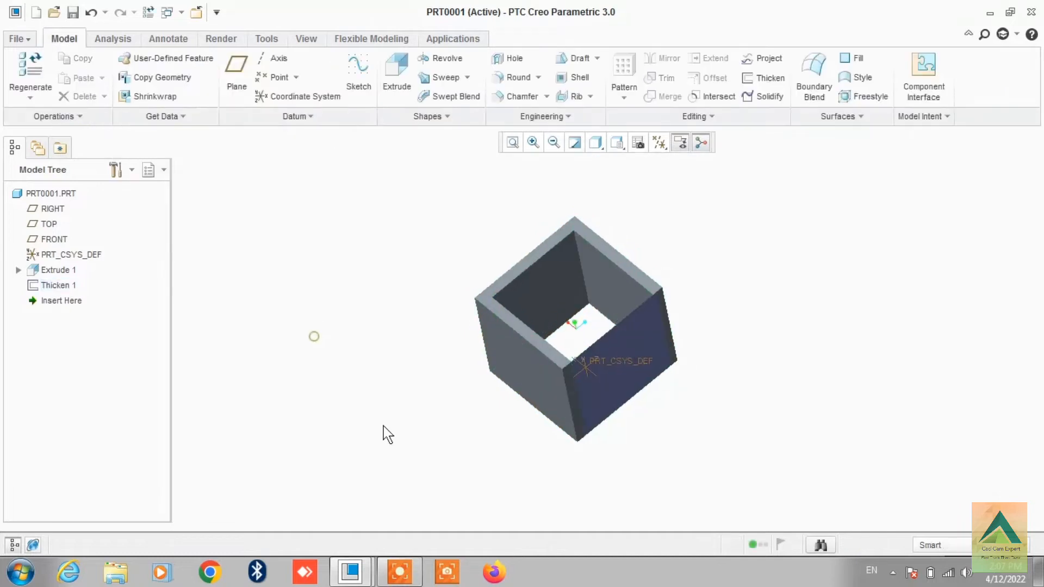
scroll(572, 337, "up", 2)
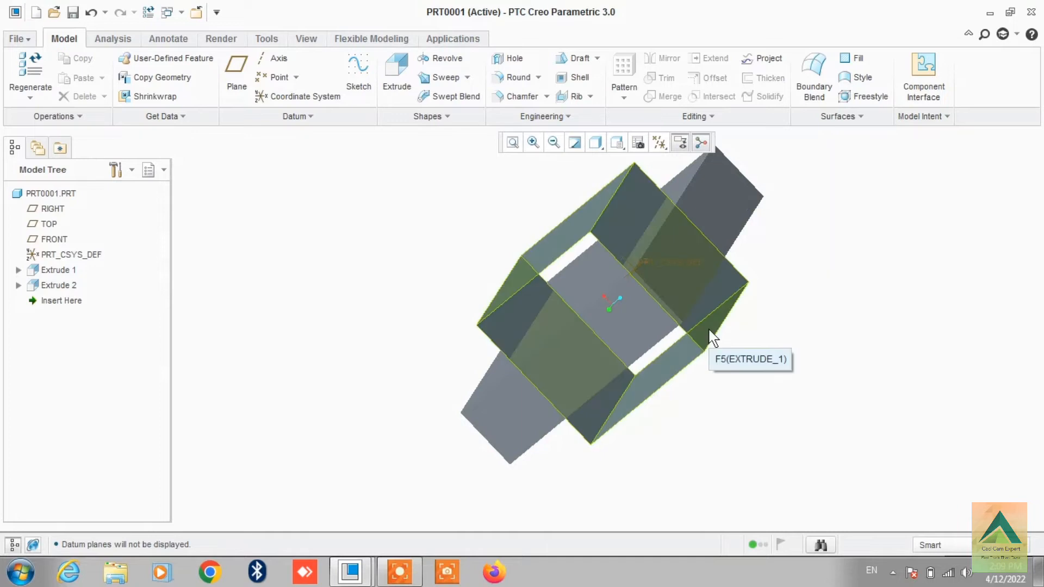
Set up a Thicken on the box surface crossing the solid block, with a thickness of 5 on both sides
middle_click_drag(508, 202, 748, 219)
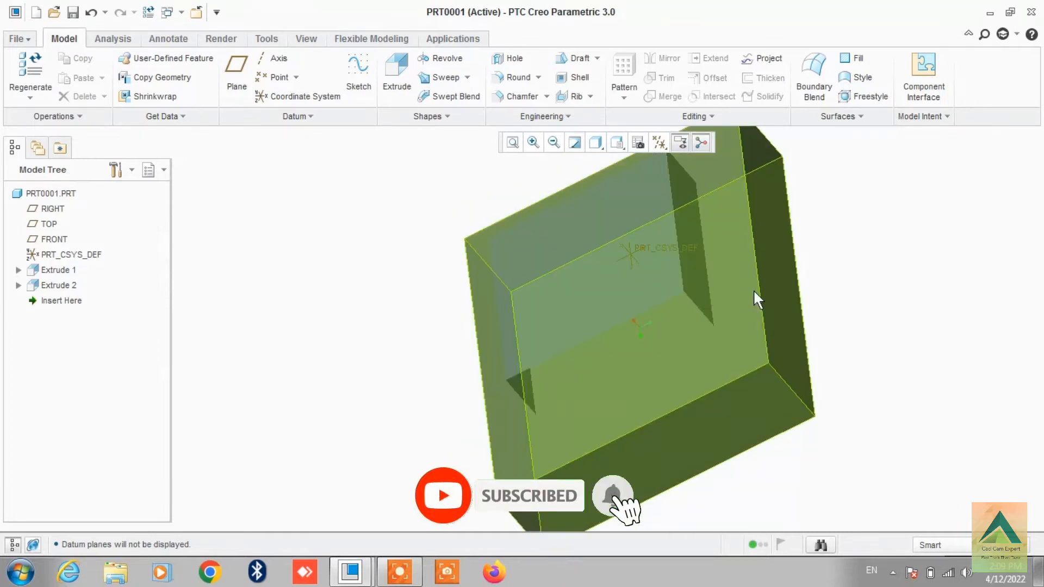
middle_click_drag(931, 345, 918, 316)
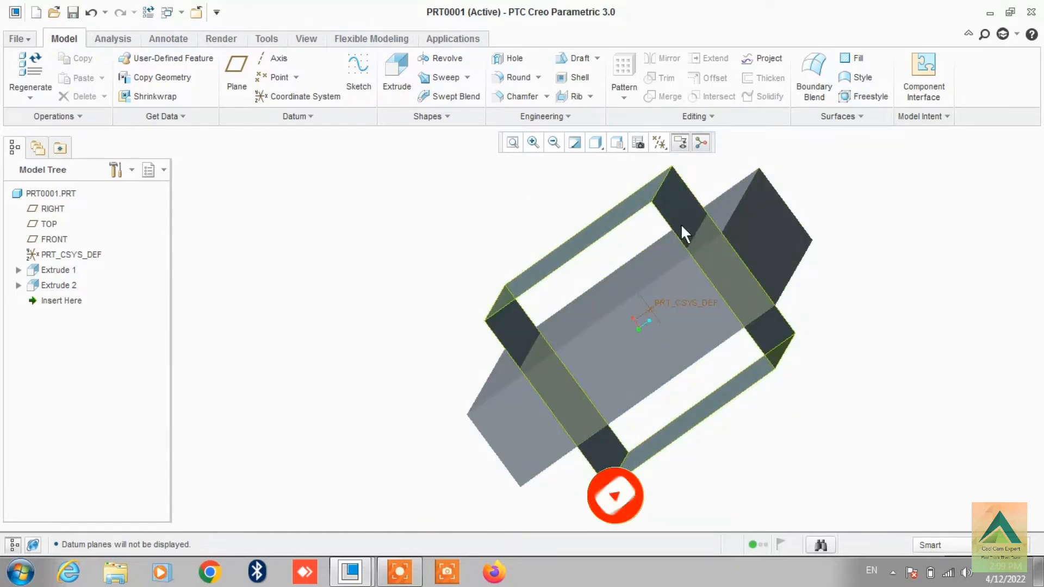
left_click(705, 237)
mouse_move(803, 248)
middle_mouse_down()
mouse_move(906, 294)
mouse_move(902, 280)
middle_mouse_up()
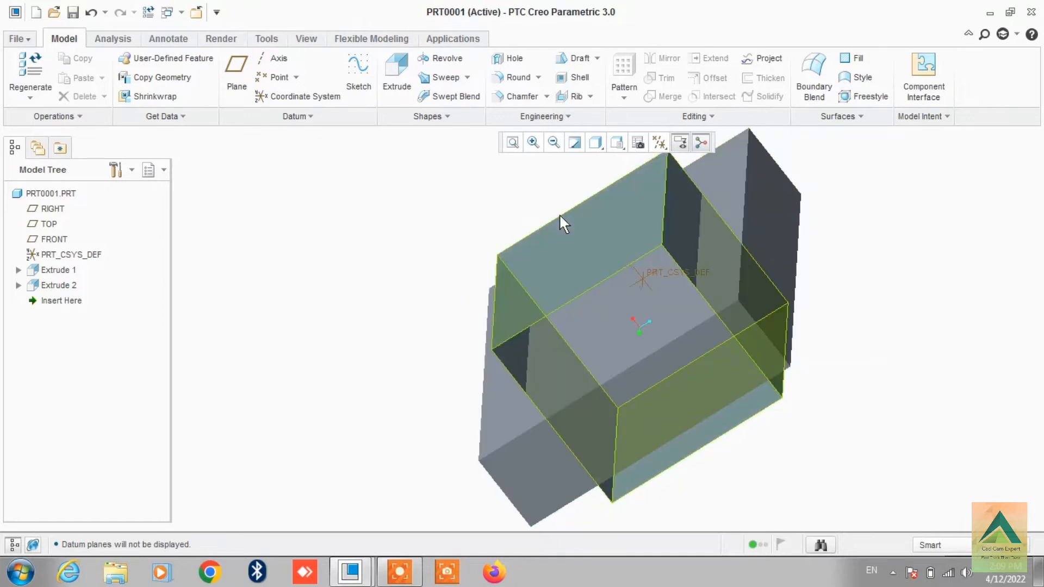
left_click(559, 214)
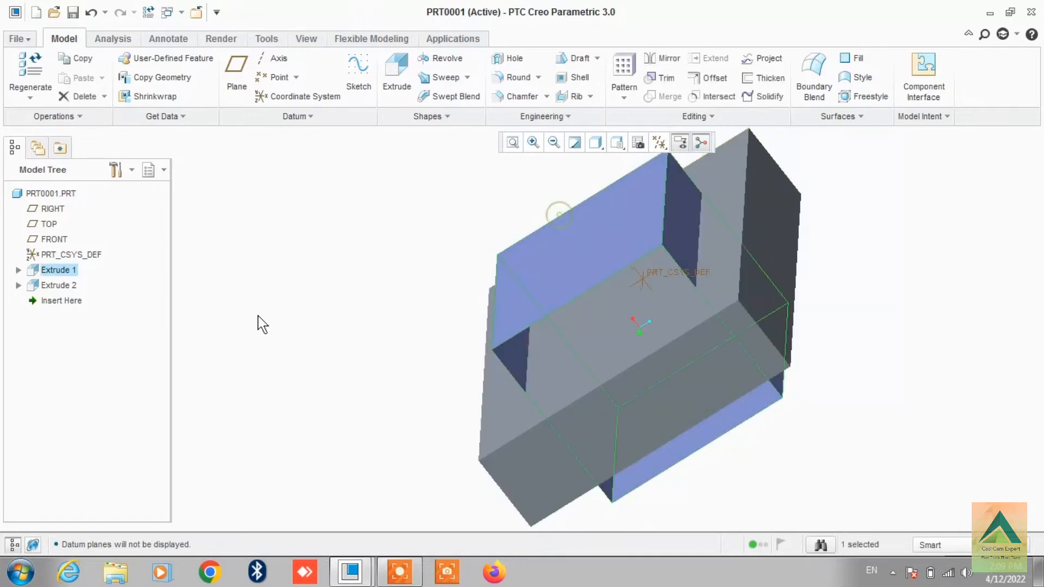
left_click(768, 78)
mouse_move(894, 373)
middle_mouse_down()
mouse_move(886, 359)
mouse_move(888, 369)
middle_mouse_up()
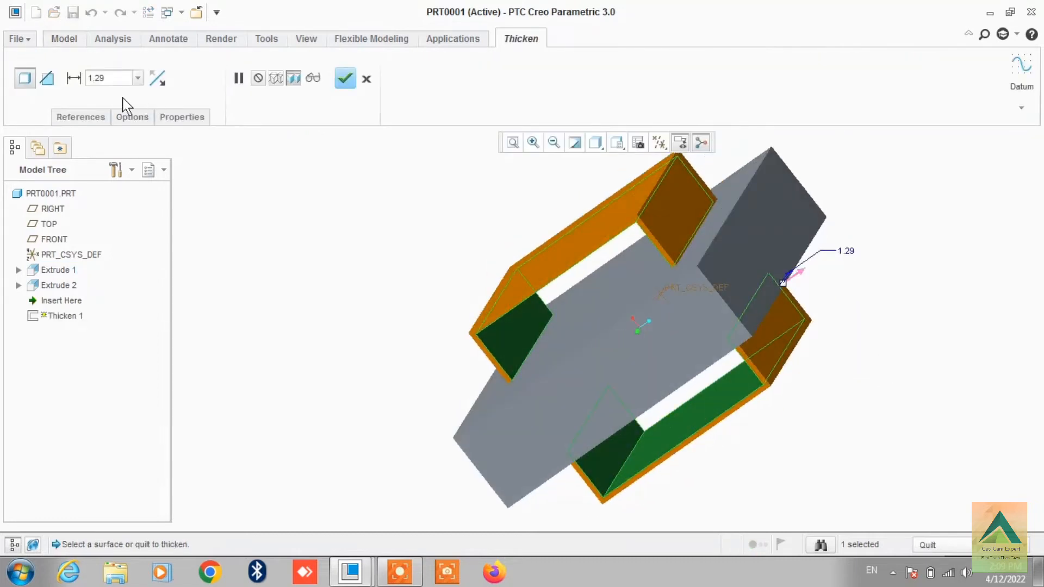
double_click(98, 77)
type("5")
key("Return")
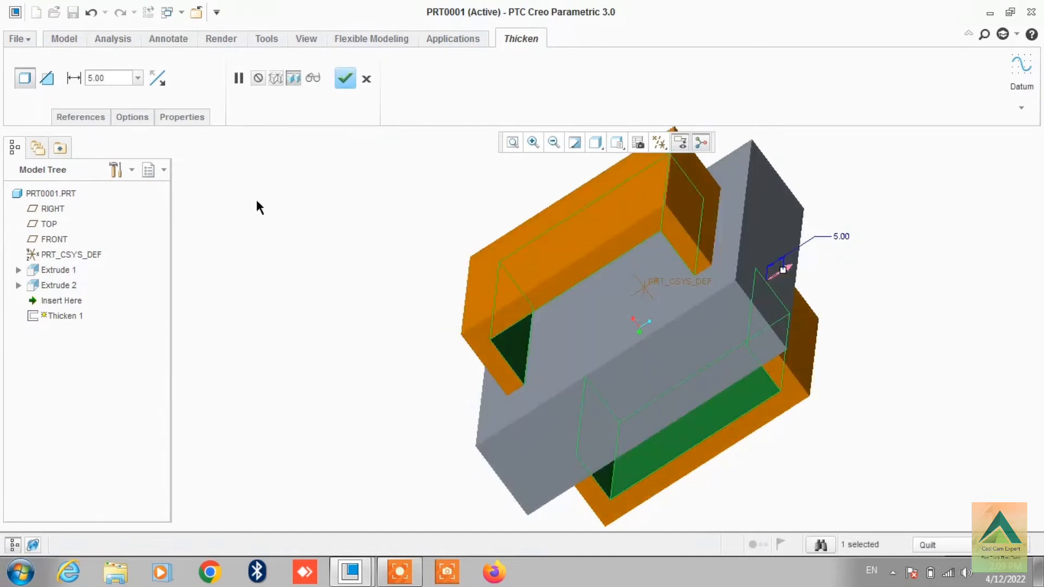
left_click(164, 83)
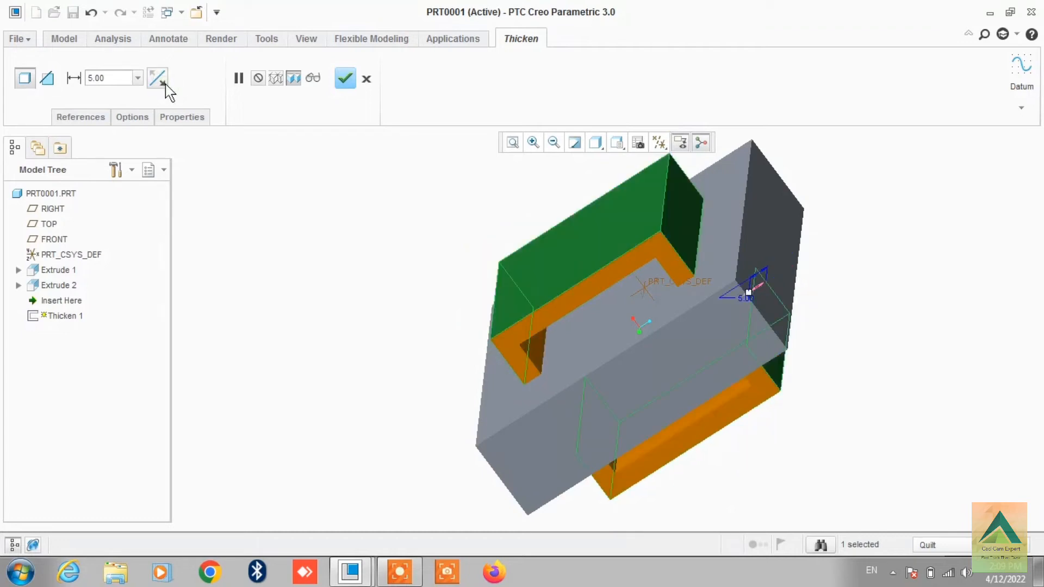
left_click(165, 84)
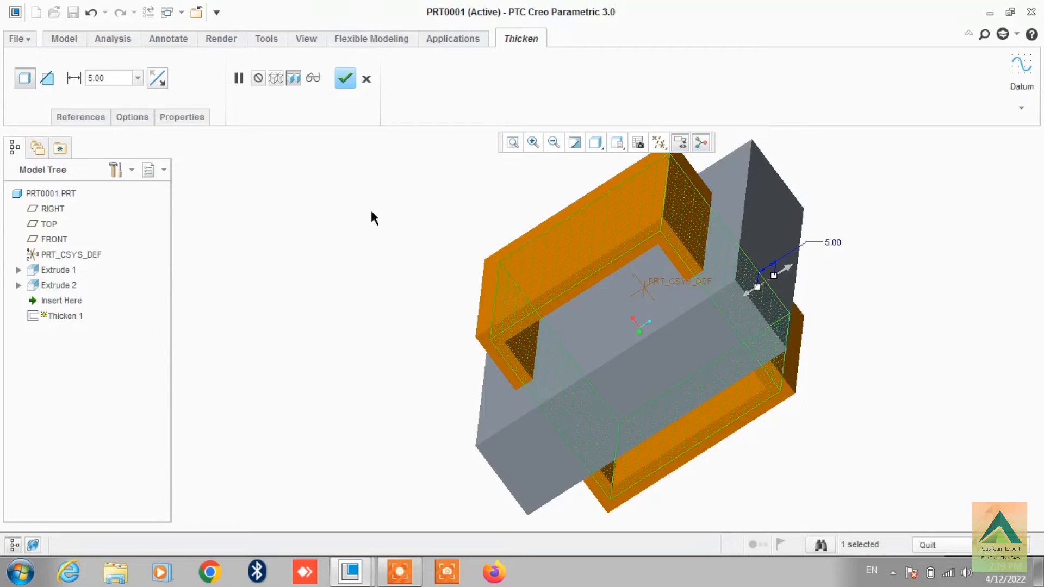
Switch the Thicken to remove material from the solid block and complete the feature
middle_click_drag(256, 320, 269, 305)
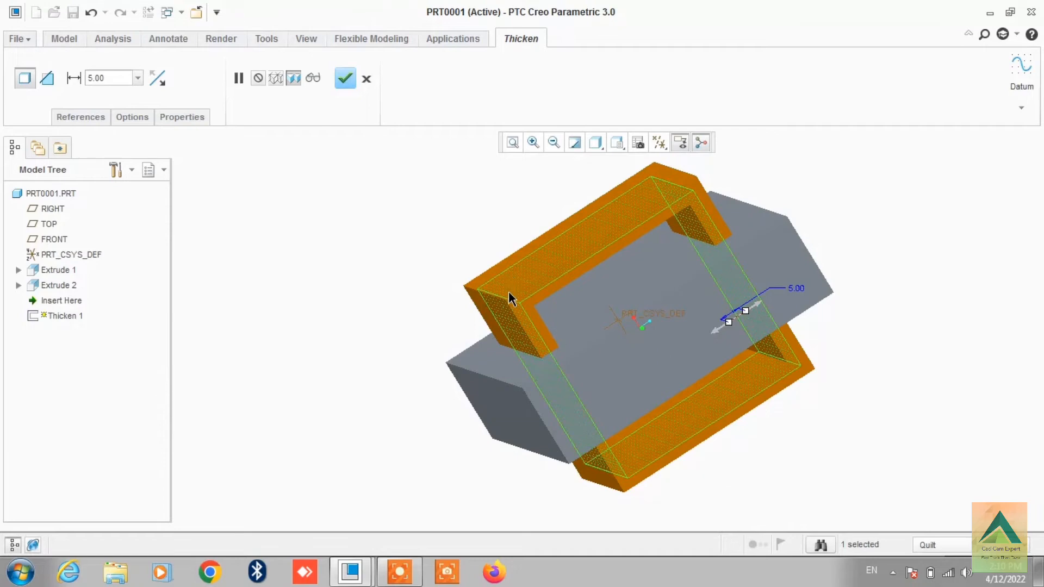
mouse_move(493, 318)
middle_mouse_down()
mouse_move(464, 305)
mouse_move(484, 346)
mouse_move(476, 325)
mouse_move(482, 331)
middle_mouse_up()
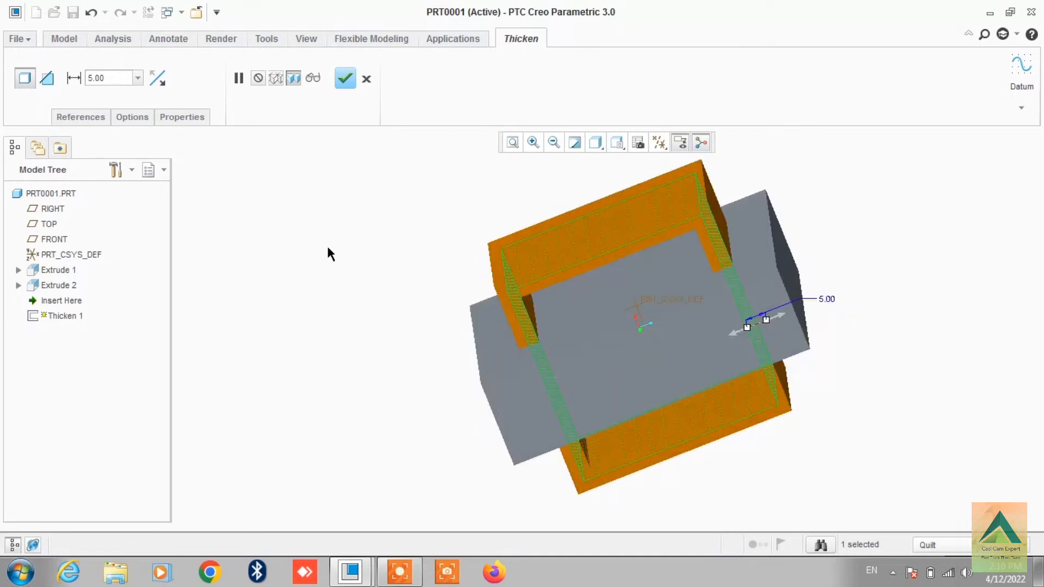
left_click(51, 83)
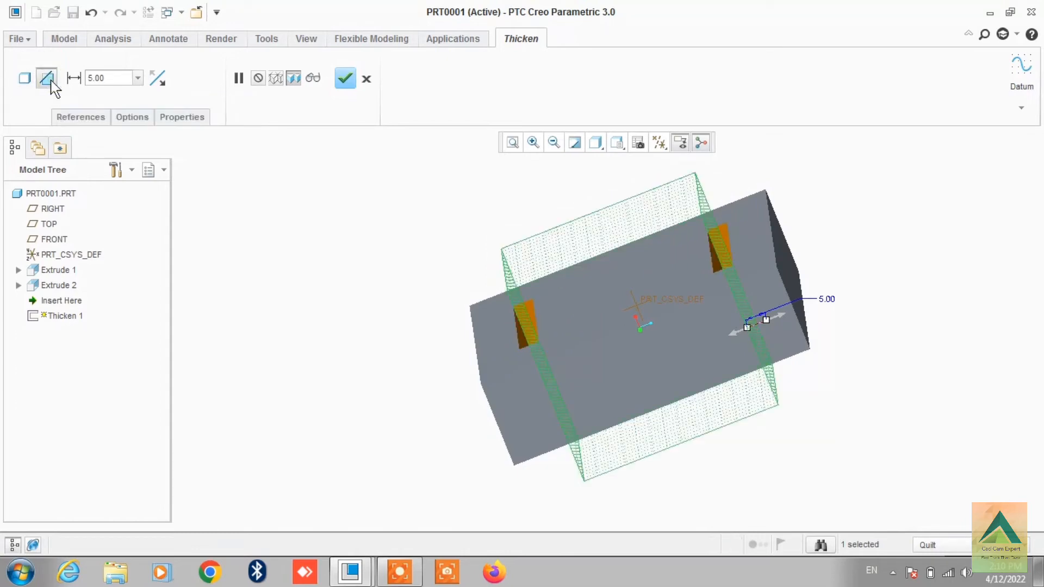
mouse_move(424, 374)
middle_mouse_down()
mouse_move(398, 368)
mouse_move(385, 384)
mouse_move(375, 370)
mouse_move(410, 365)
mouse_move(410, 377)
mouse_move(389, 369)
middle_mouse_up()
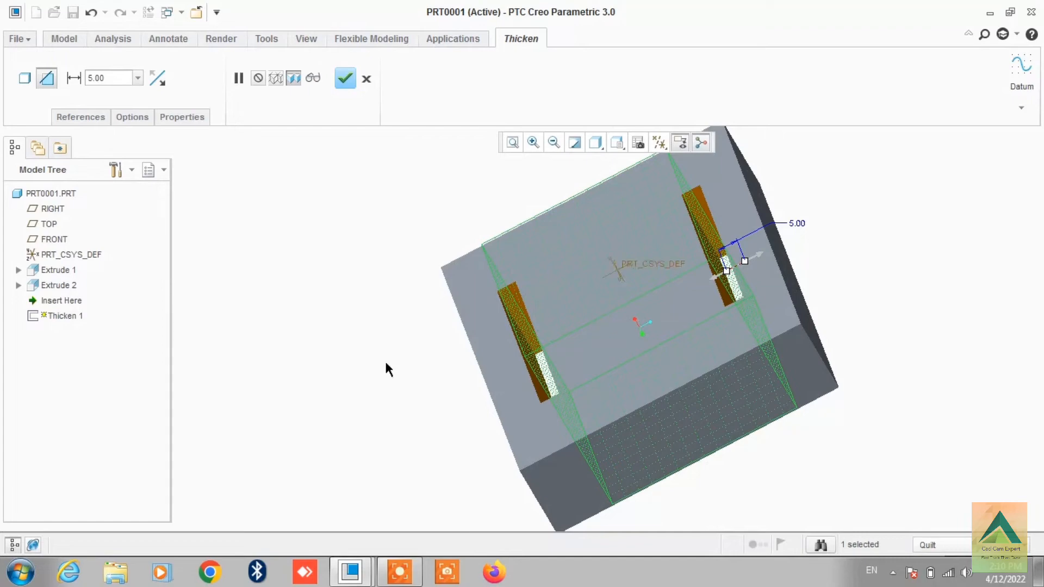
left_click(346, 82)
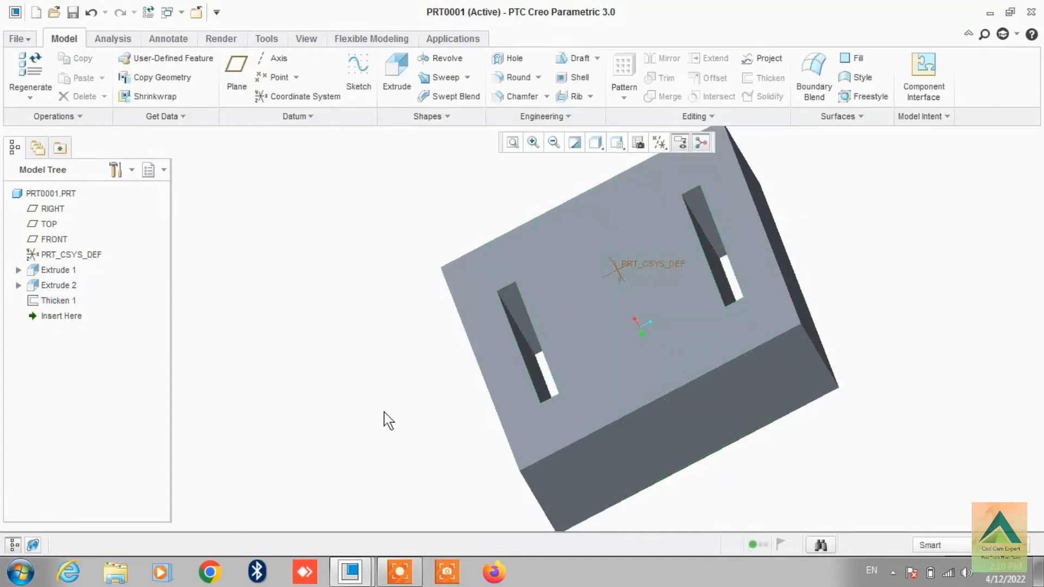
mouse_move(388, 420)
middle_mouse_down()
mouse_move(408, 450)
mouse_move(376, 437)
mouse_move(394, 424)
mouse_move(379, 433)
mouse_move(411, 446)
mouse_move(393, 453)
middle_mouse_up()
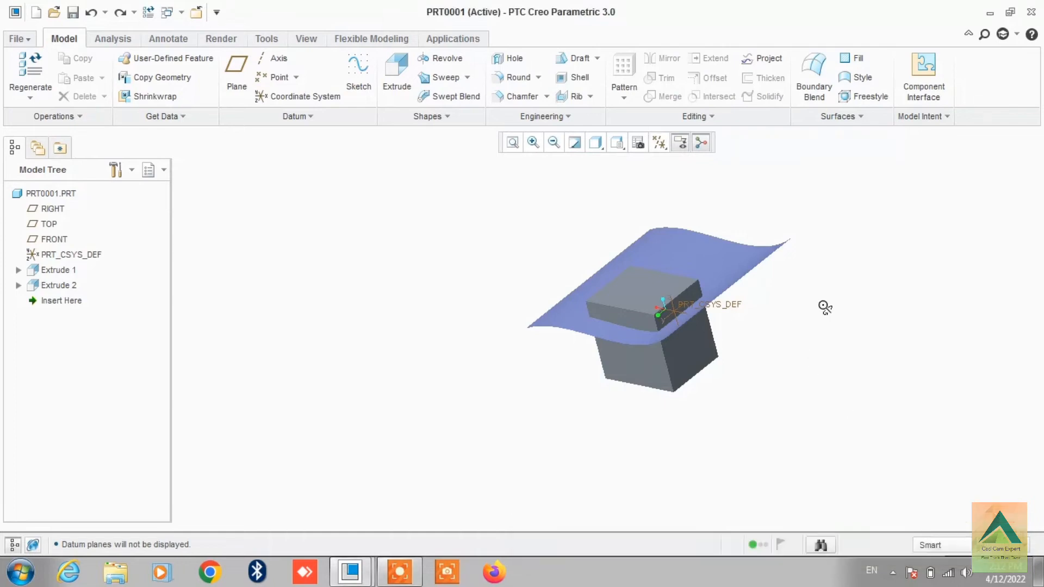
Examine from several angles how the wavy surface passes through the solid block
mouse_move(822, 305)
middle_mouse_down()
mouse_move(797, 312)
mouse_move(692, 295)
middle_mouse_up()
scroll(664, 283, "down", 2)
scroll(791, 313, "up", 1)
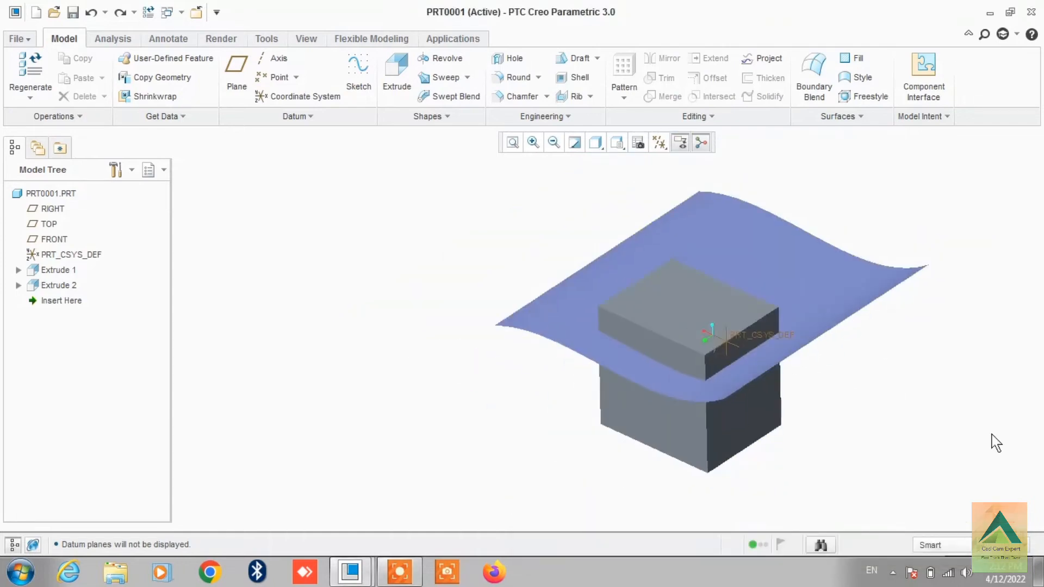
middle_click_drag(1028, 456, 864, 396)
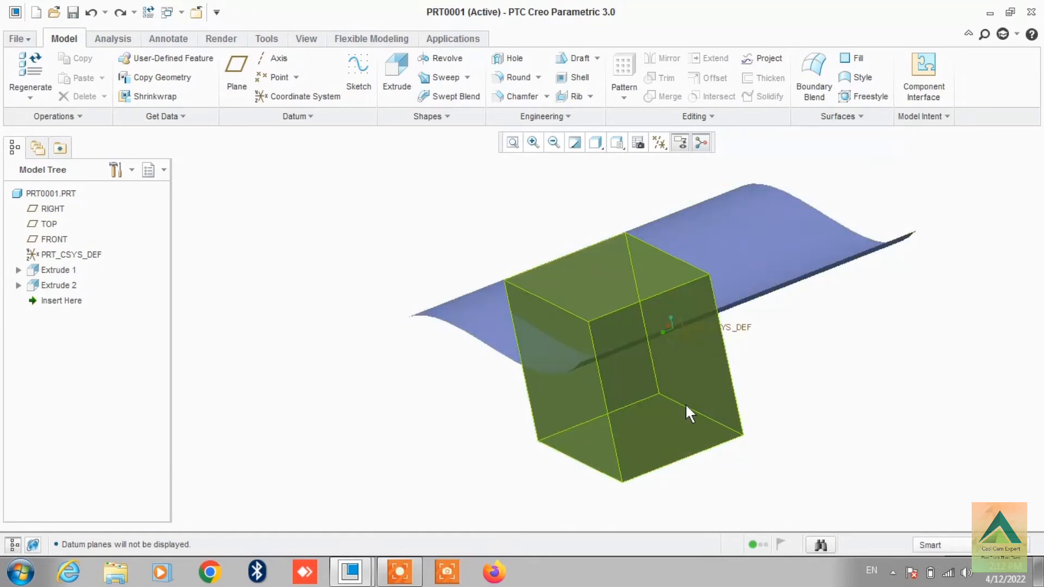
middle_click_drag(881, 433, 897, 428)
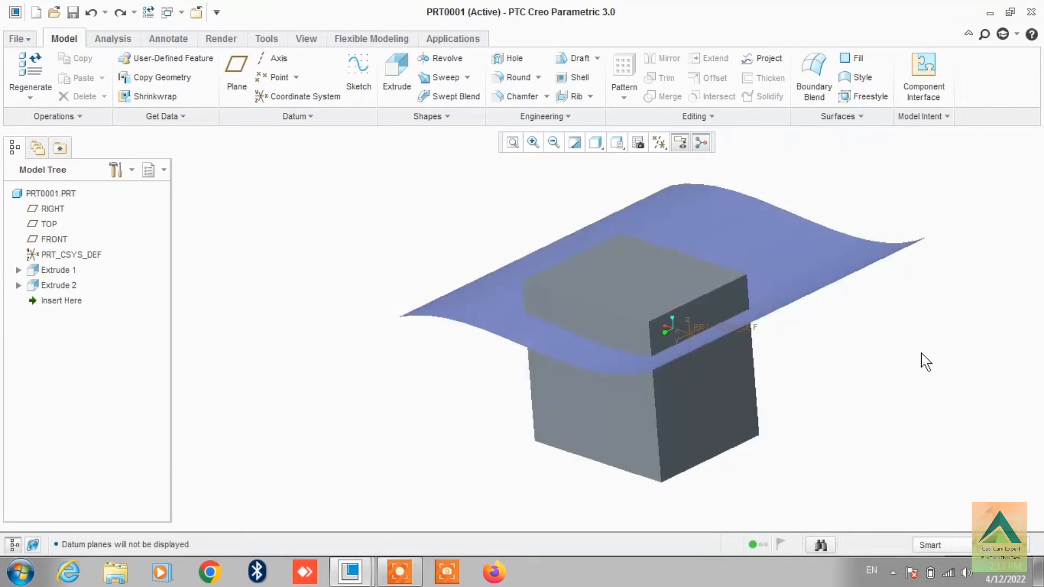
scroll(919, 359, "down", 1)
middle_click_drag(826, 416, 864, 399)
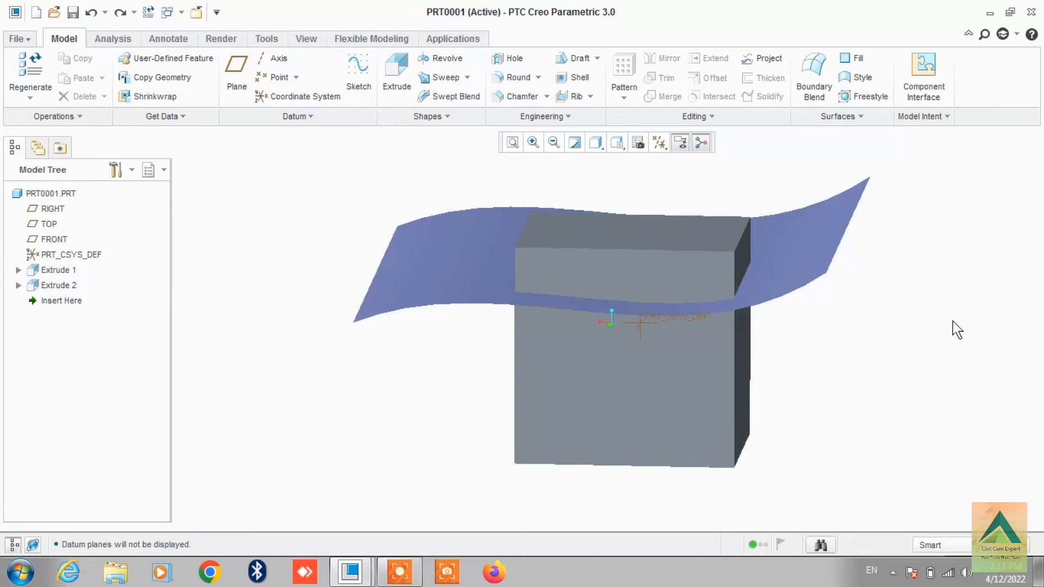
mouse_move(955, 322)
middle_mouse_down()
mouse_move(922, 314)
mouse_move(967, 326)
mouse_move(950, 324)
middle_mouse_up()
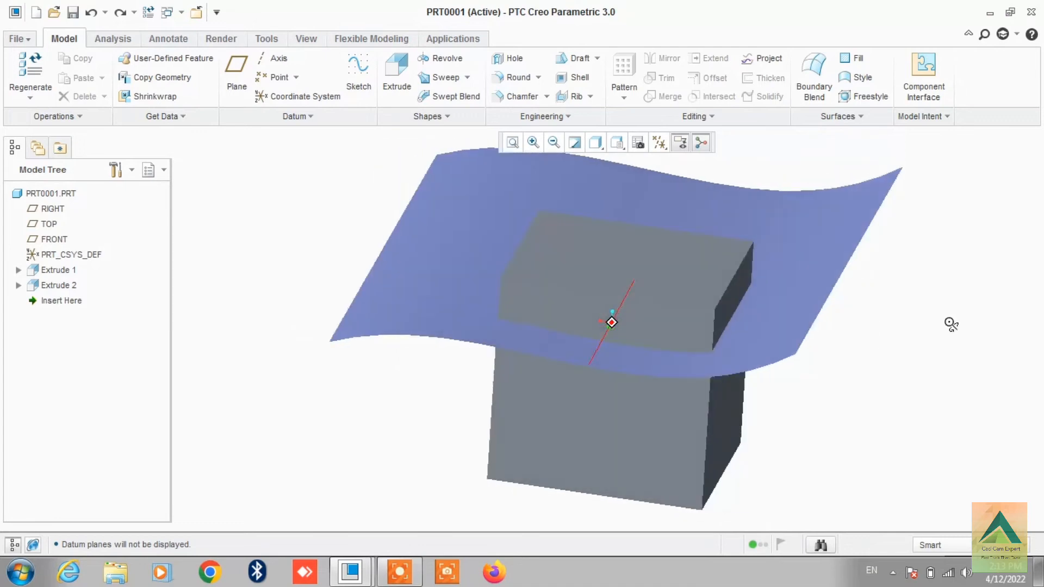
Start a Solidify on the wavy surface crossing the block and try flipping its material direction
left_click(814, 240)
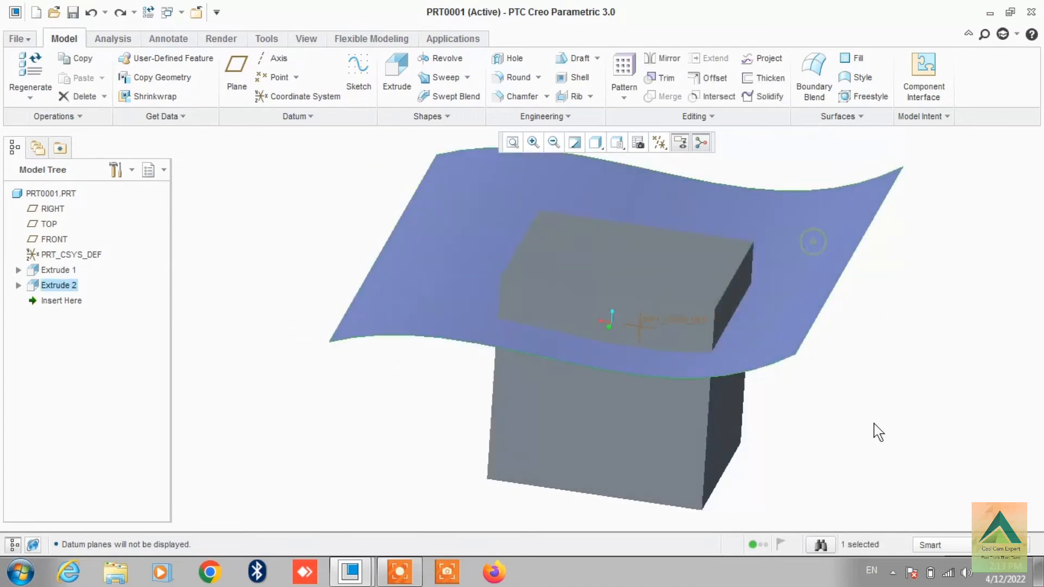
left_click(766, 96)
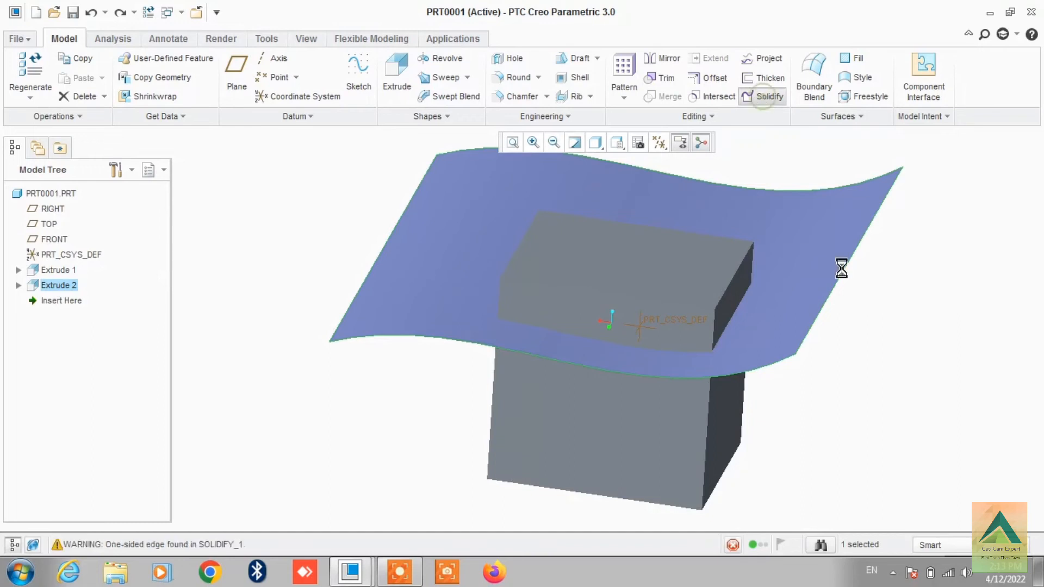
middle_click_drag(946, 344, 930, 342)
scroll(879, 240, "up", 1)
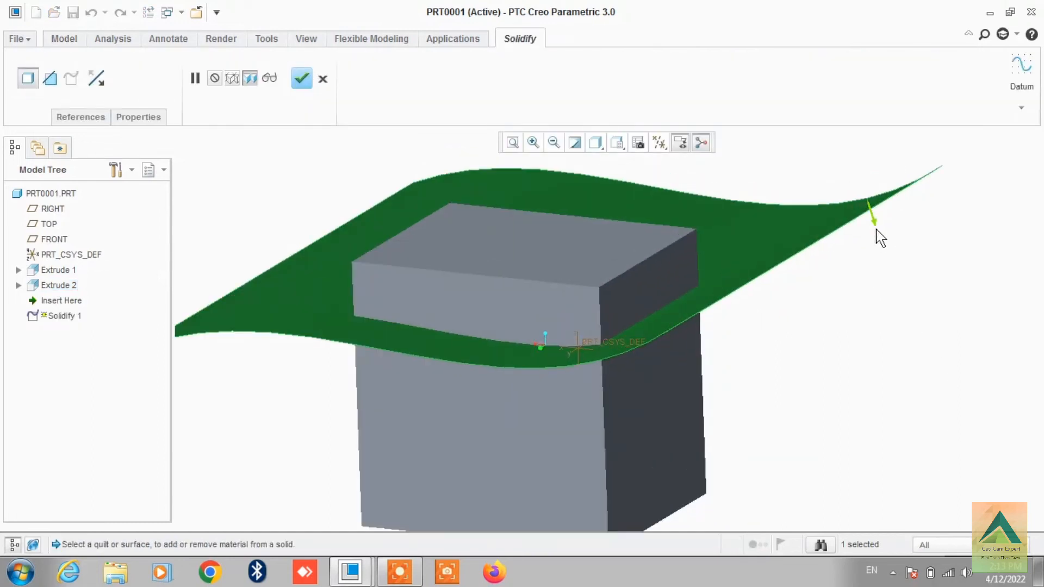
left_click(873, 219)
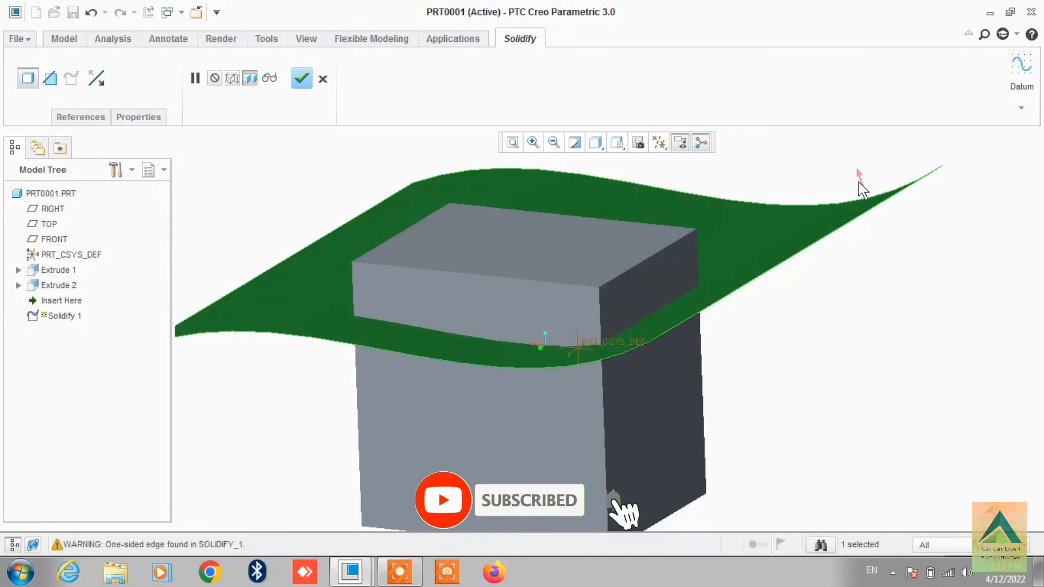
left_click(873, 218)
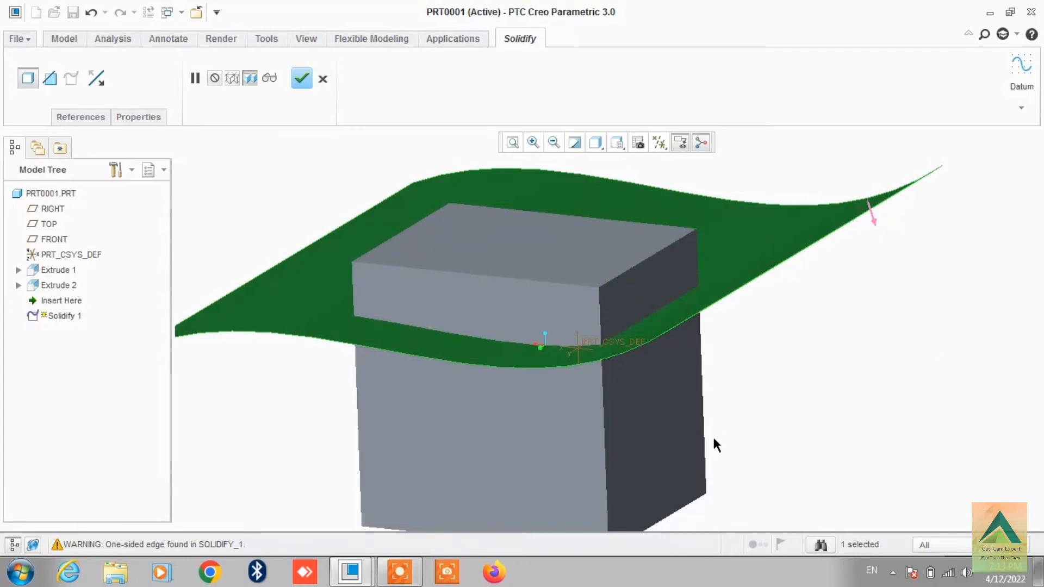
scroll(561, 432, "up", 2)
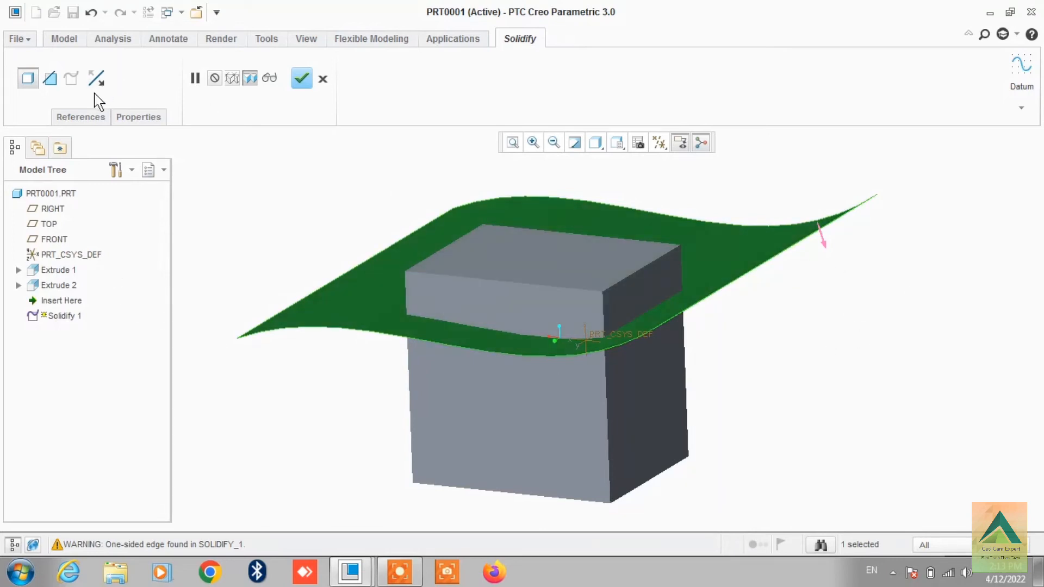
left_click(96, 79)
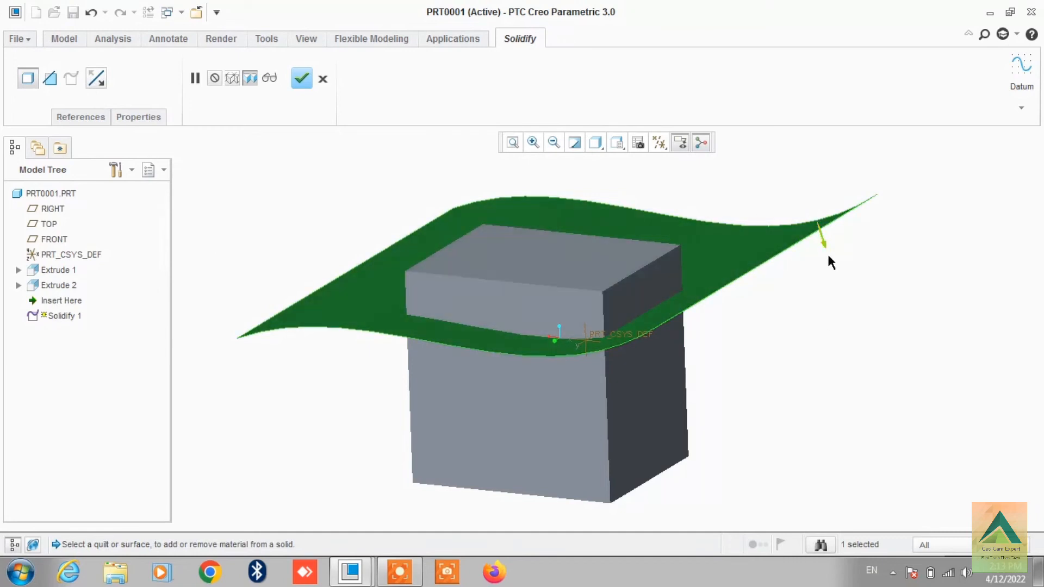
Switch the Solidify to remove material, flip it to cut away the block's portion above the wavy surface, and complete the feature
left_click(51, 79)
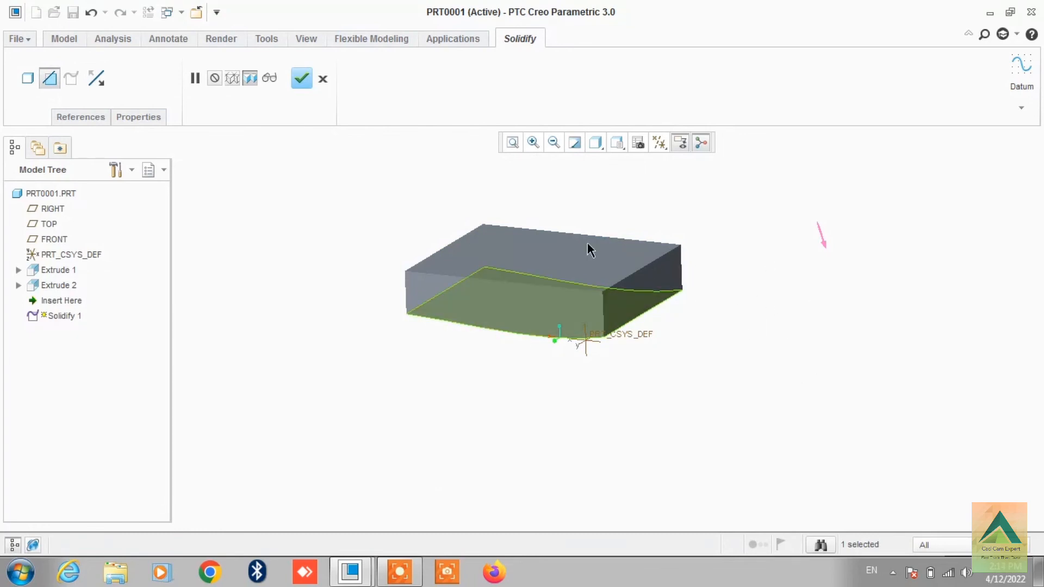
left_click(95, 78)
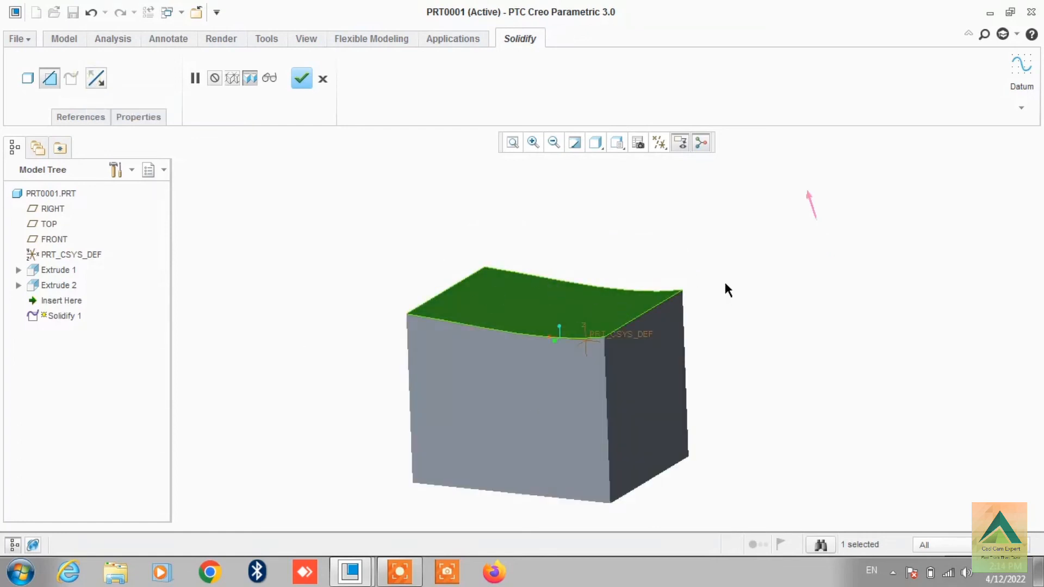
middle_click_drag(723, 280, 715, 310)
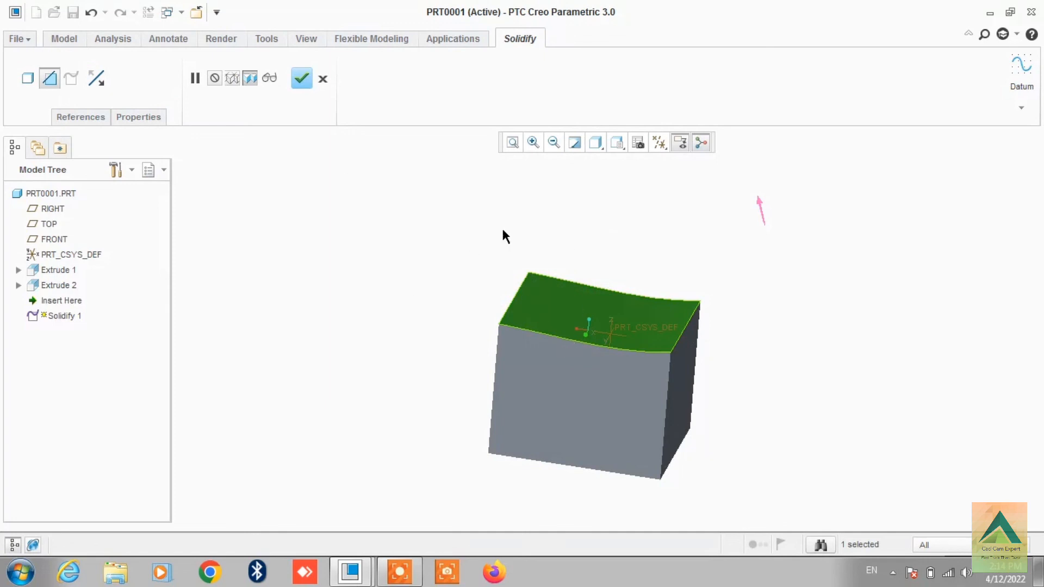
left_click(302, 78)
left_click(383, 329)
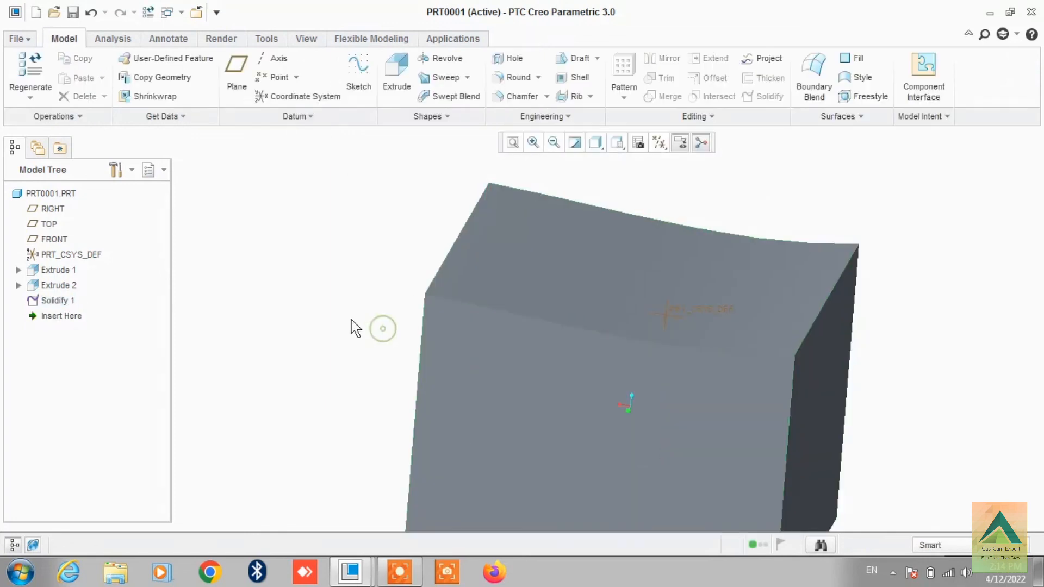
scroll(352, 326, "up", 3)
mouse_move(354, 304)
middle_mouse_down()
mouse_move(357, 269)
mouse_move(356, 325)
mouse_move(426, 324)
mouse_move(338, 328)
mouse_move(337, 309)
mouse_move(373, 314)
middle_mouse_up()
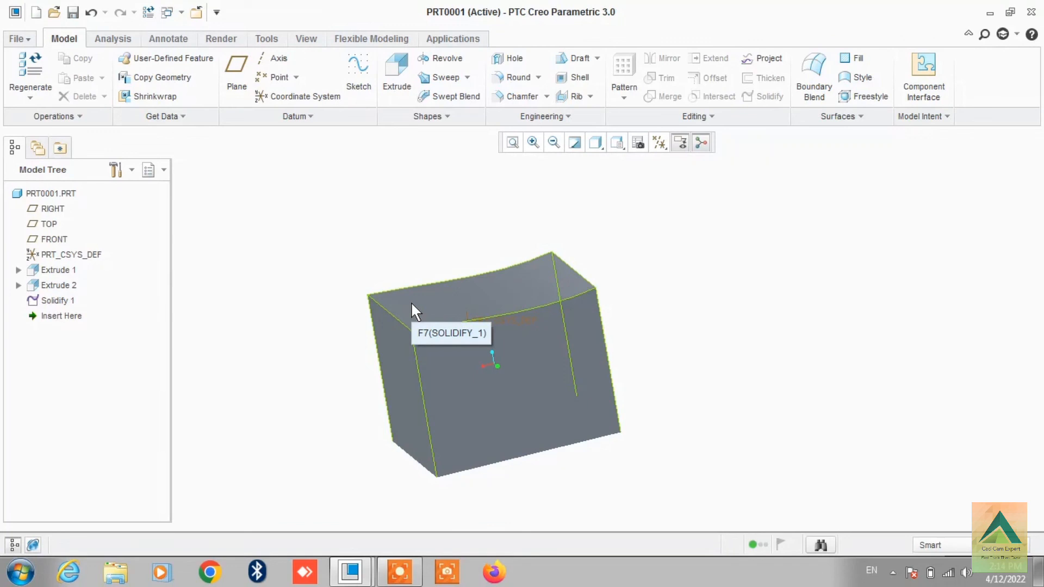
left_click(885, 295)
mouse_move(822, 293)
middle_mouse_down()
mouse_move(815, 258)
mouse_move(815, 302)
middle_mouse_up()
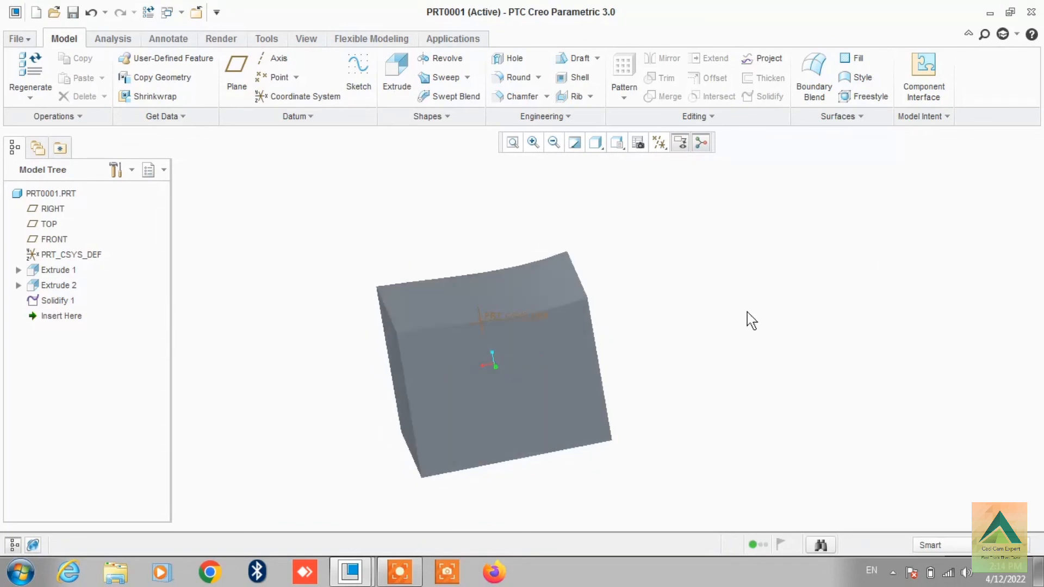
left_click(399, 571)
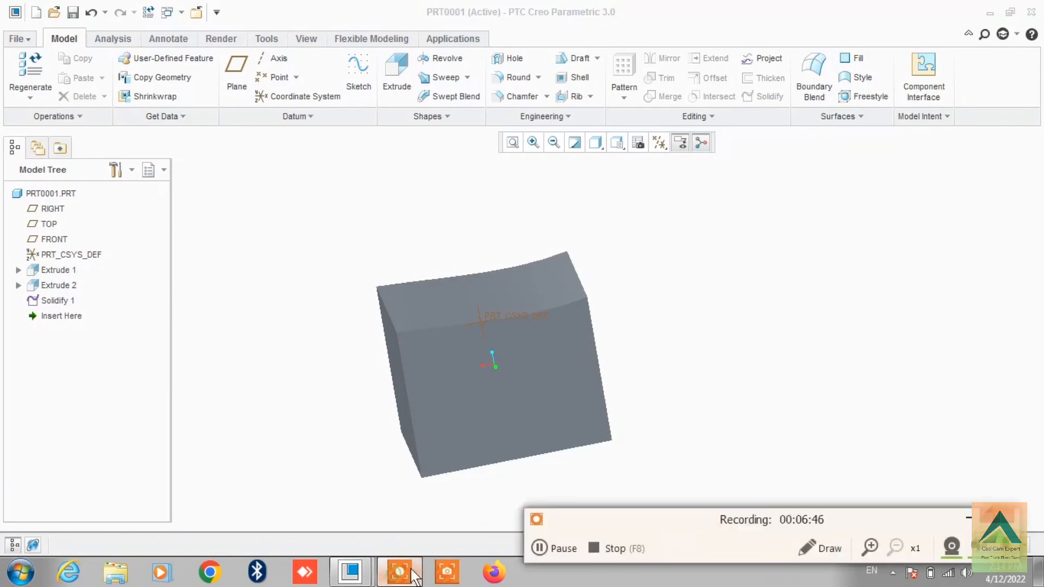
left_click(614, 548)
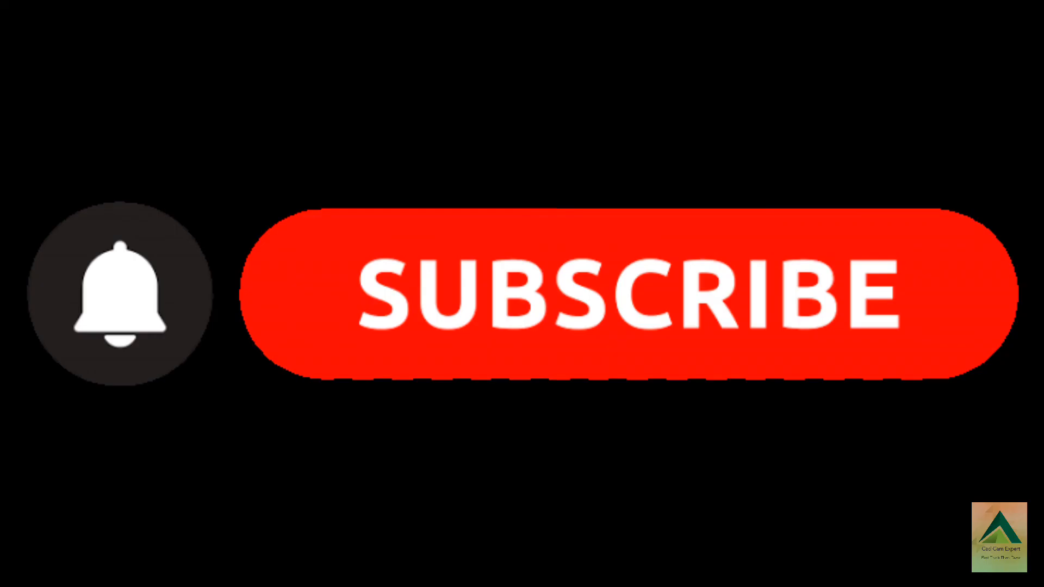